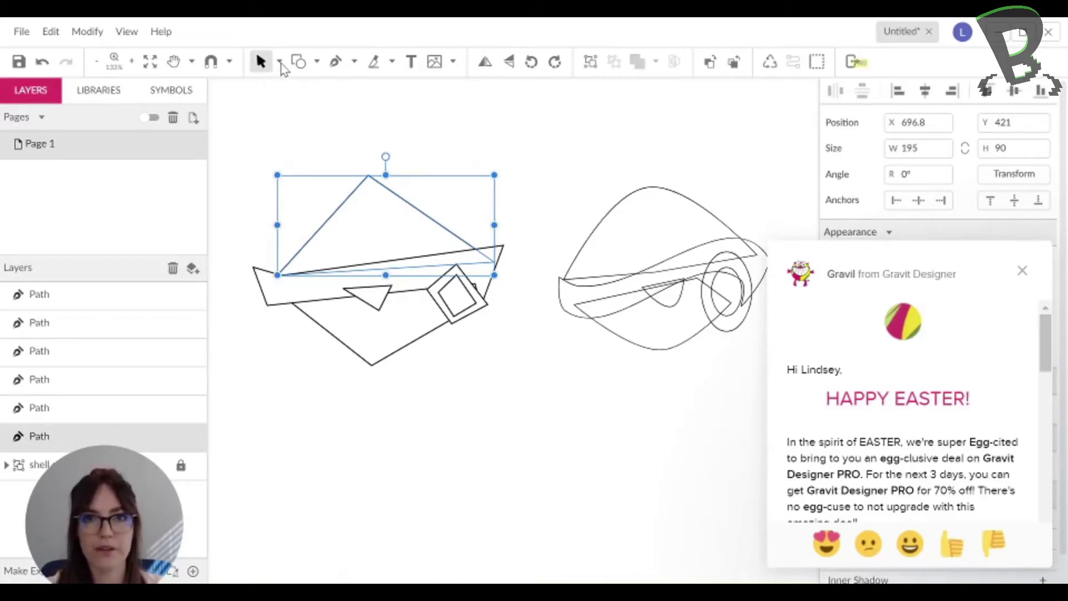
# Round the peak of the dome shape with the Subselect tool, using a mirrored joint and lengthening its handles for a wider arch.
pyautogui.click(281, 64)
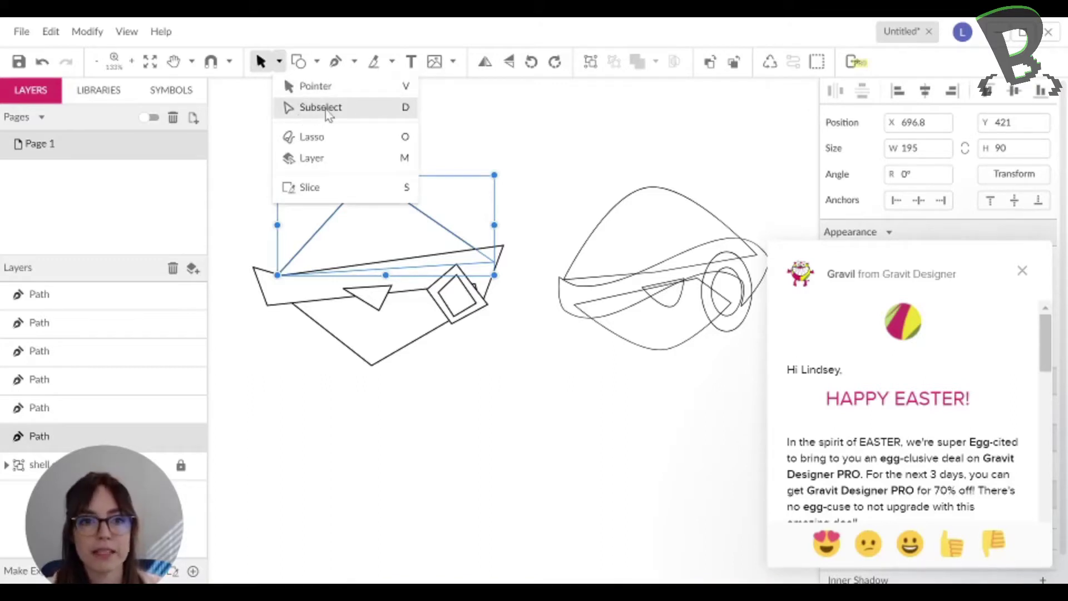
pyautogui.click(402, 112)
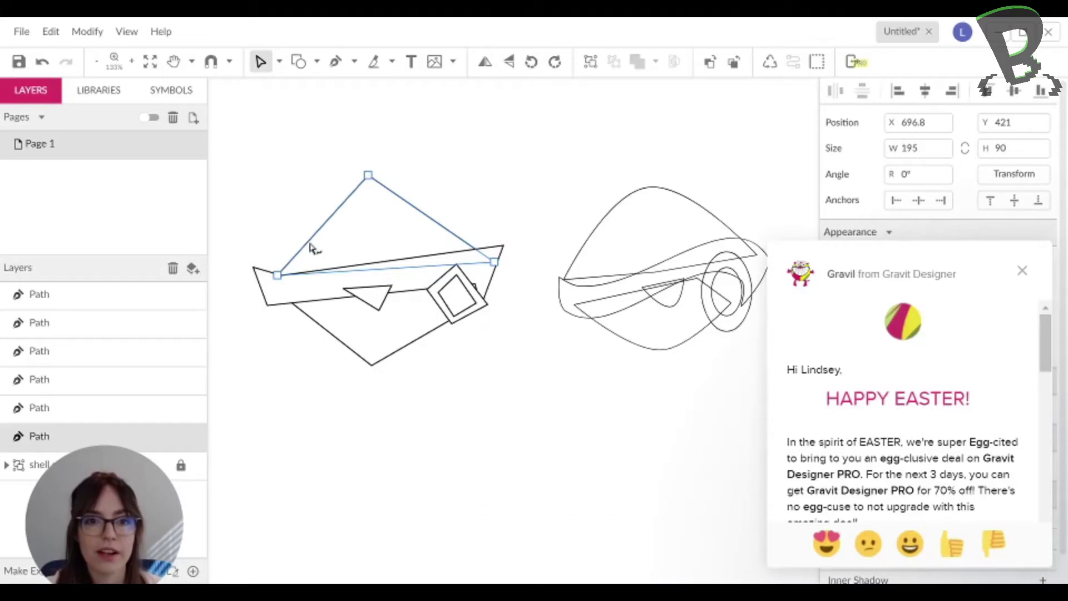
pyautogui.click(369, 177)
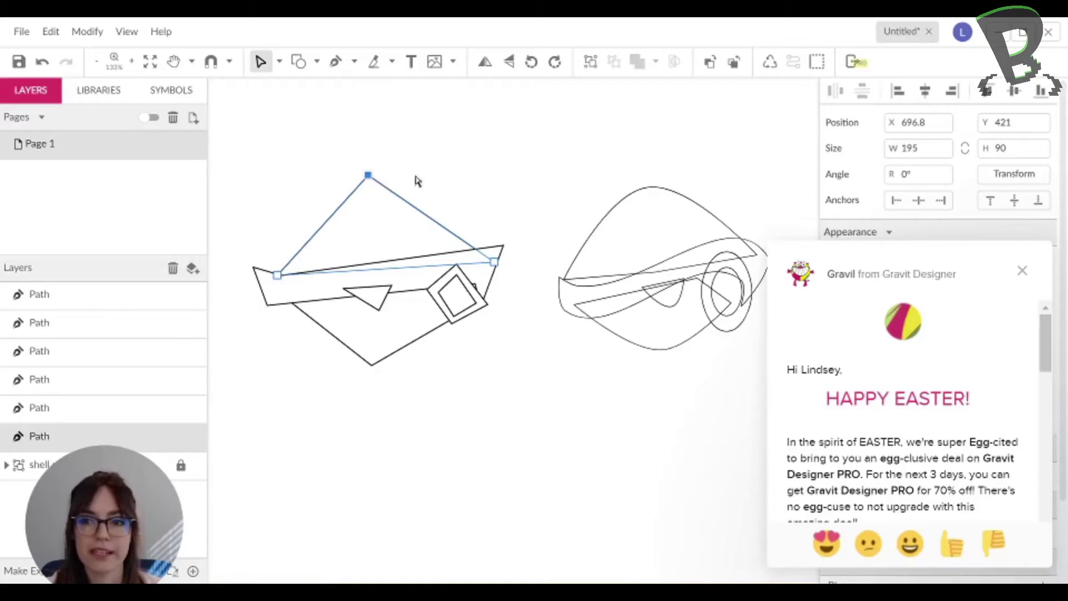
pyautogui.click(1023, 271)
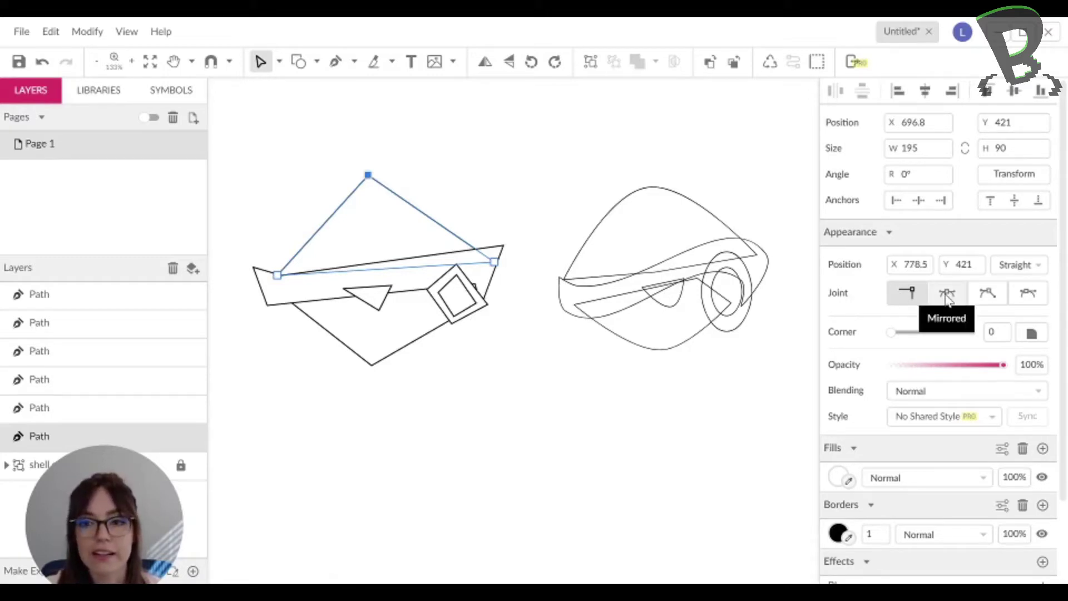
pyautogui.click(948, 299)
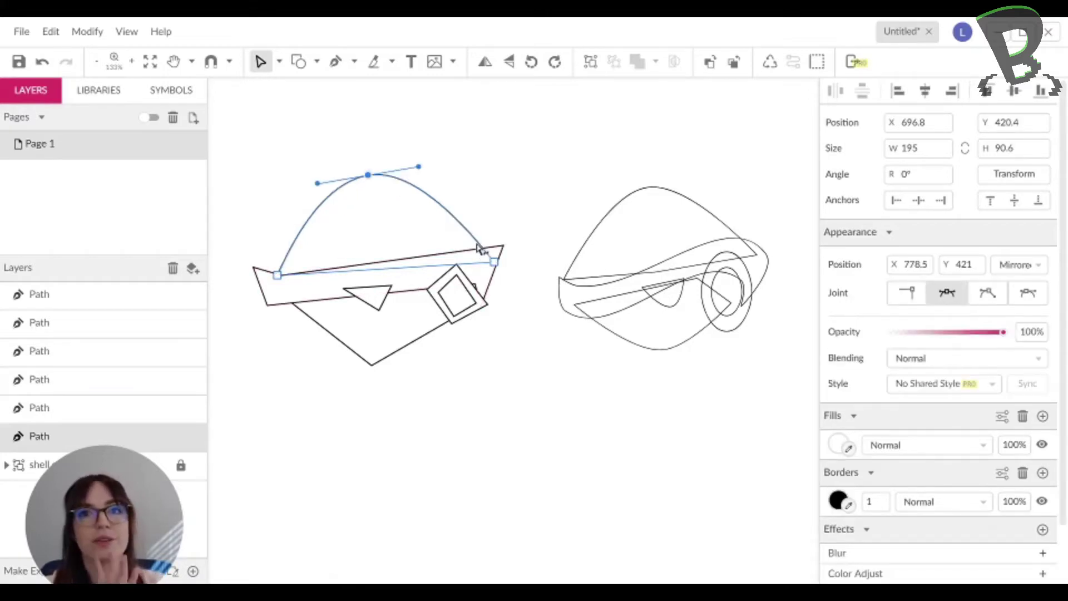
pyautogui.moveTo(420, 167); pyautogui.dragTo(513, 174)
pyautogui.hotkey('ctrl', 'z')
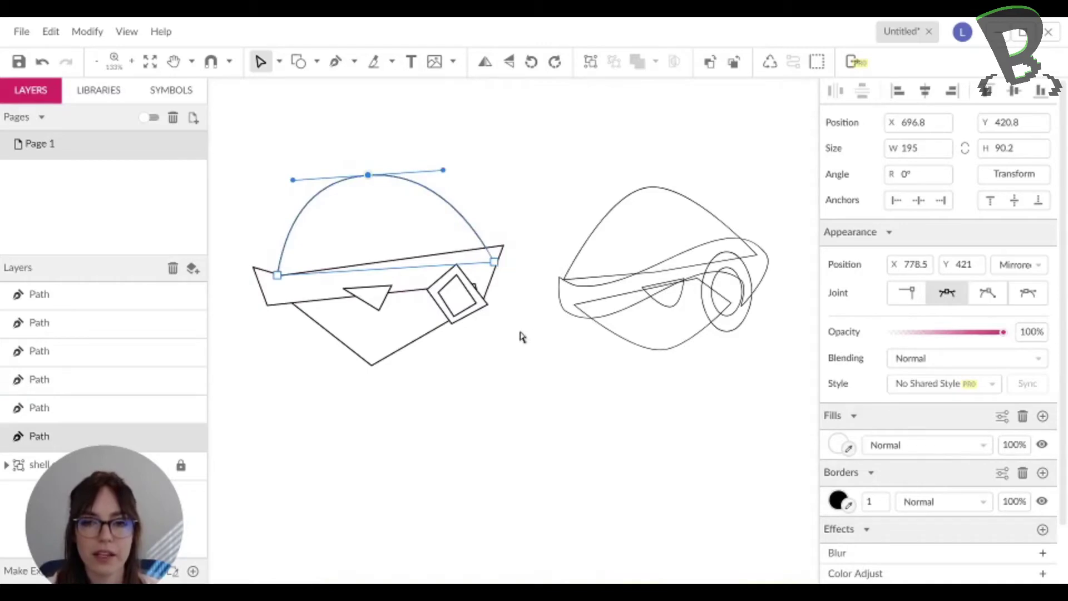
pyautogui.click(602, 144)
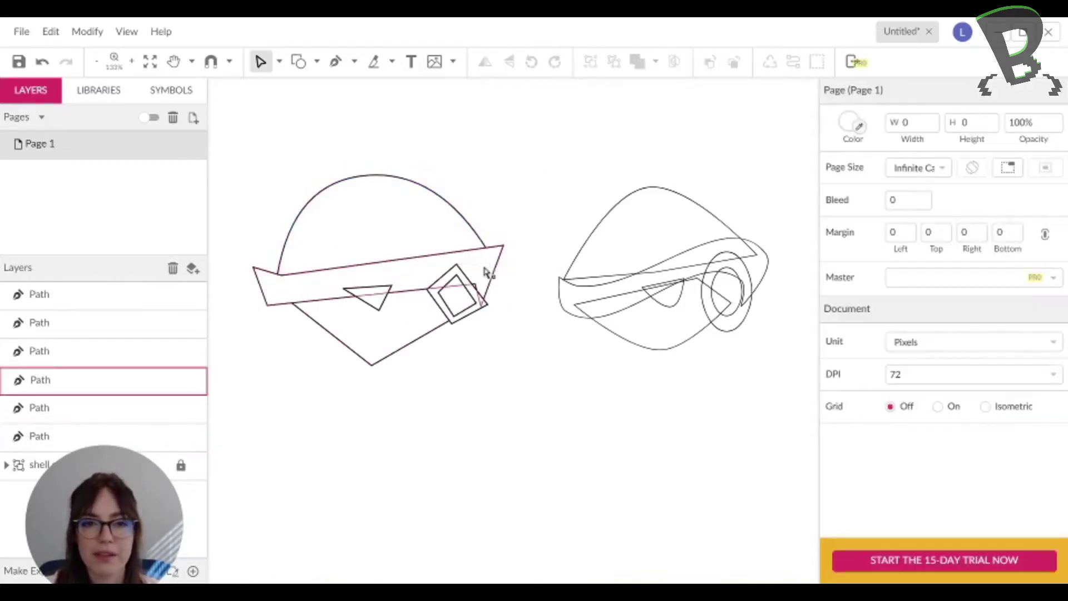
# Make the band's upper-right corner point a mirrored joint and adjust its handles into a rounded end.
pyautogui.click(503, 248)
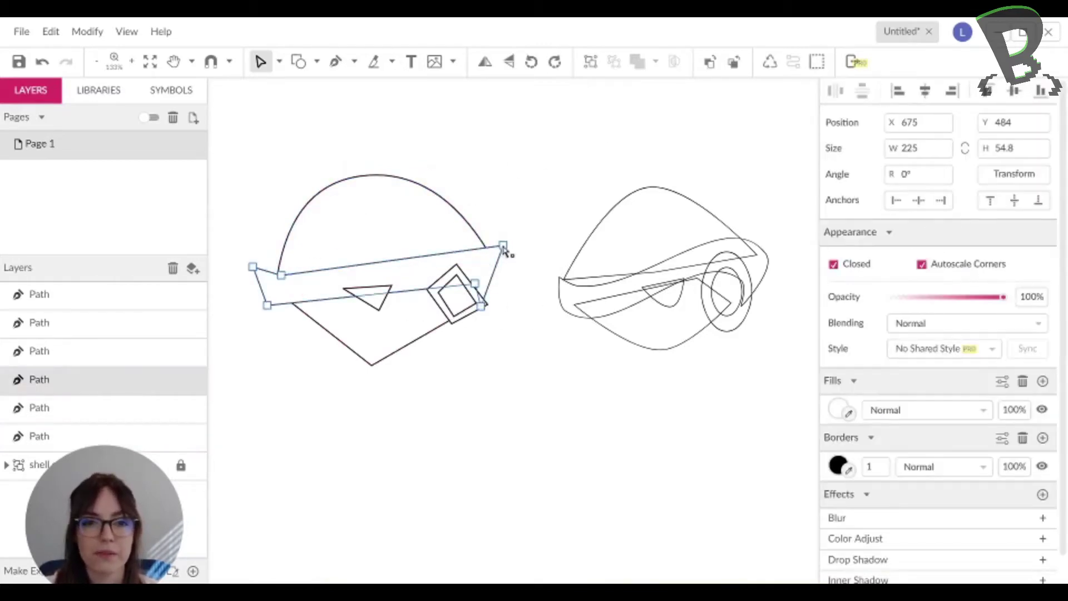
pyautogui.doubleClick(504, 245)
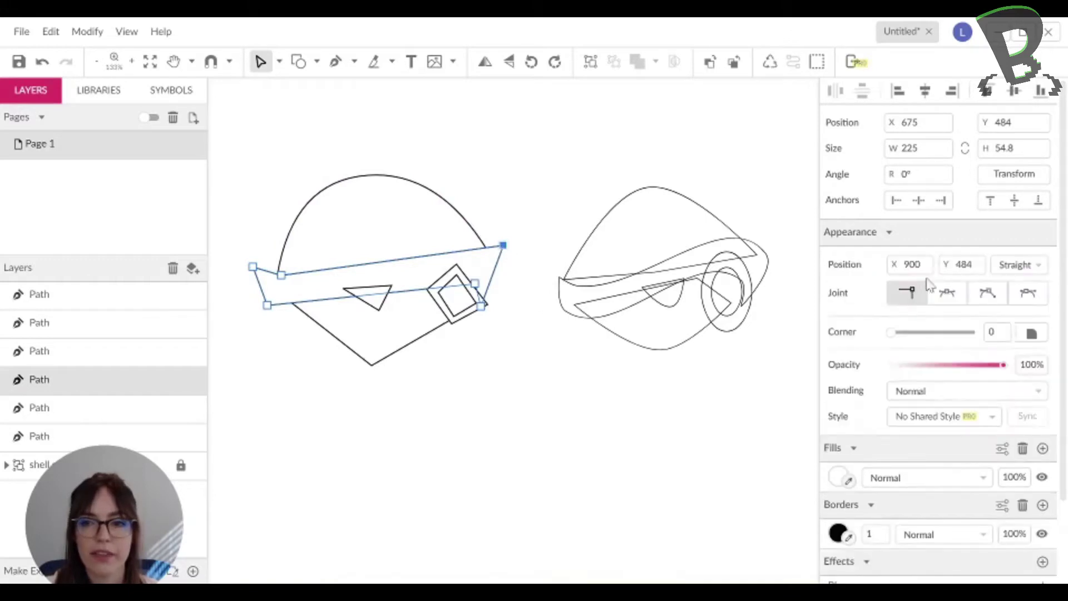
pyautogui.click(947, 292)
pyautogui.moveTo(505, 223); pyautogui.dragTo(494, 225)
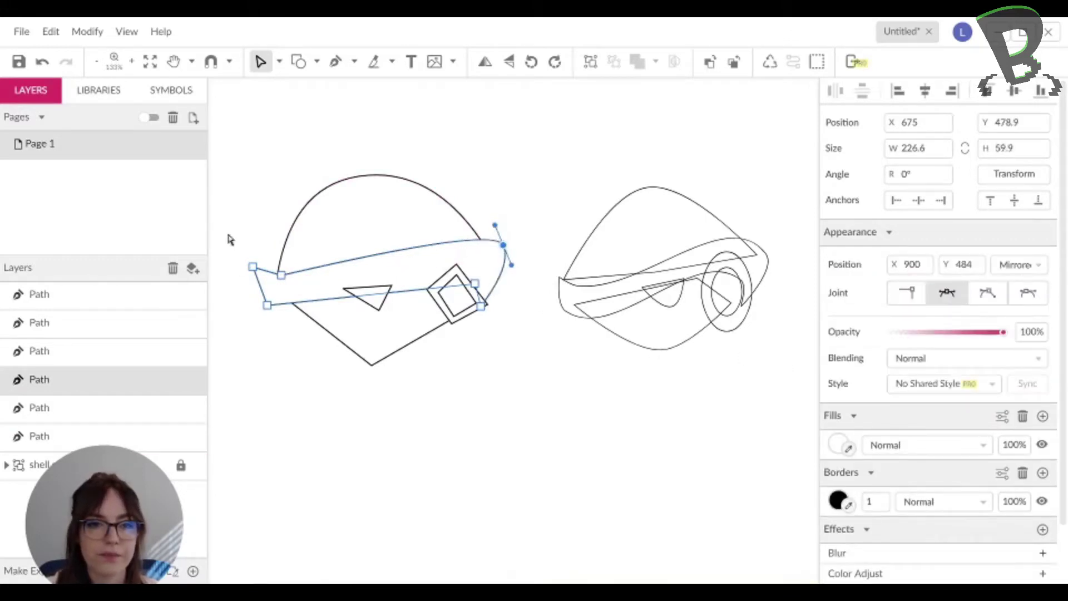
# Convert the three corner points at the band's left end to mirrored joints.
pyautogui.moveTo(230, 229); pyautogui.dragTo(319, 361)
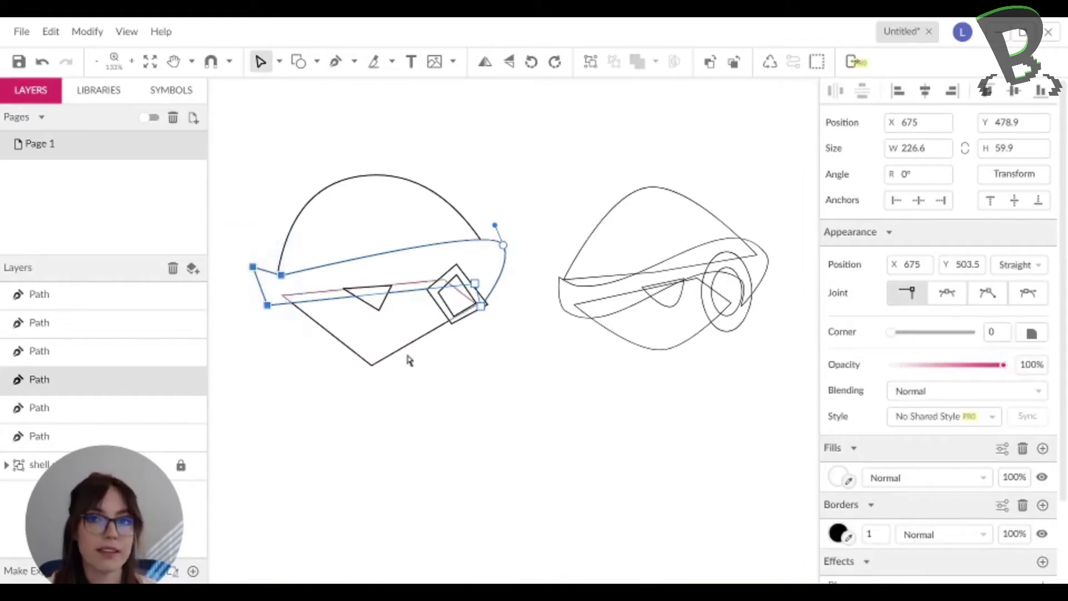
pyautogui.click(947, 301)
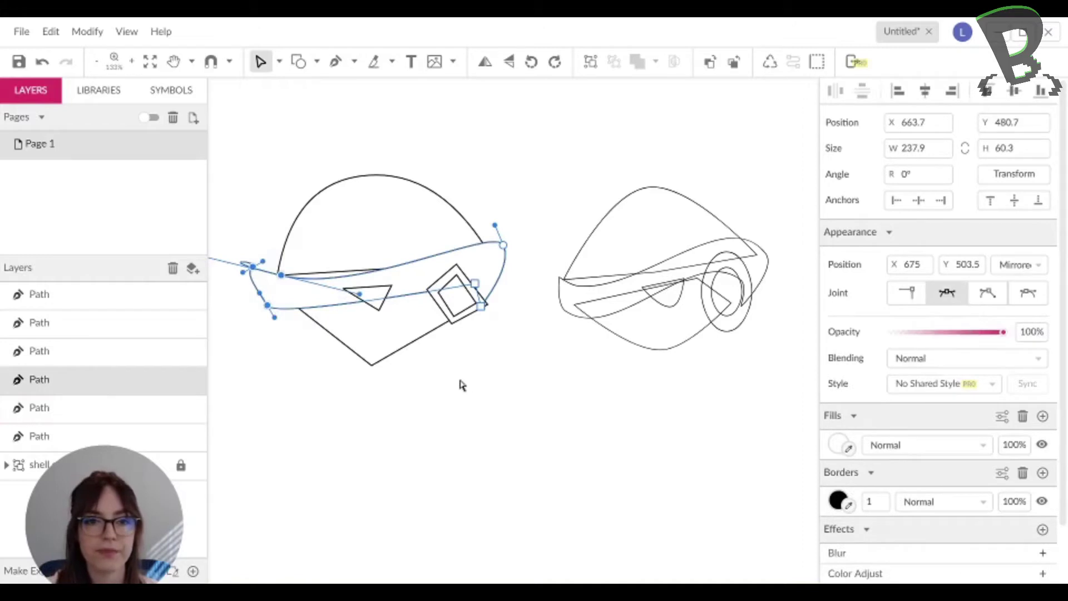
pyautogui.click(338, 346)
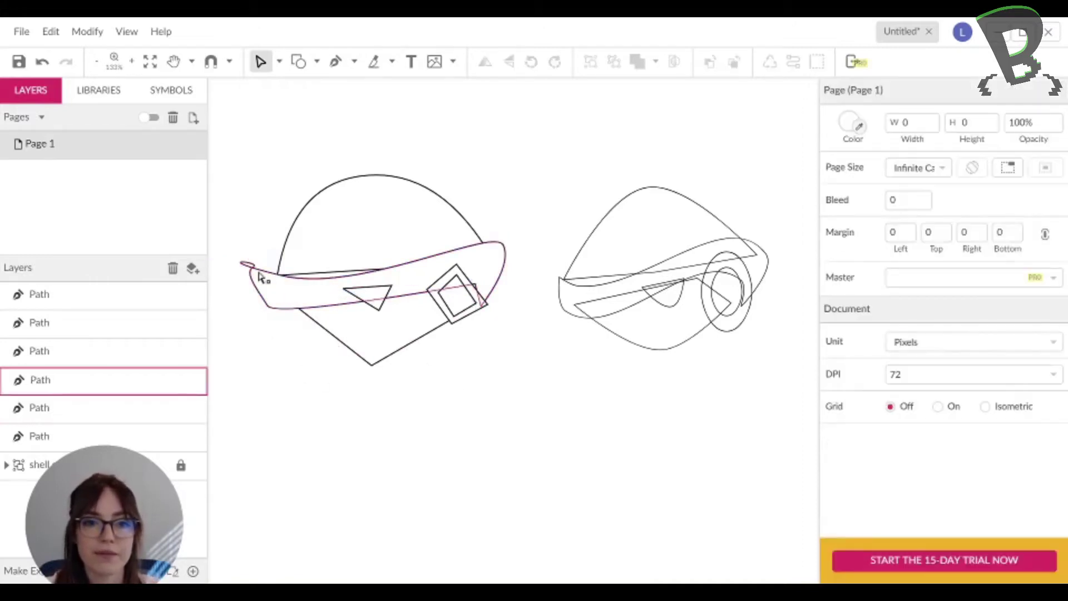
# Pull the crossed handle of the band's upper-left point to the opposite side to remove the small loop.
pyautogui.click(261, 276)
pyautogui.hscroll(-3, 295, 350)
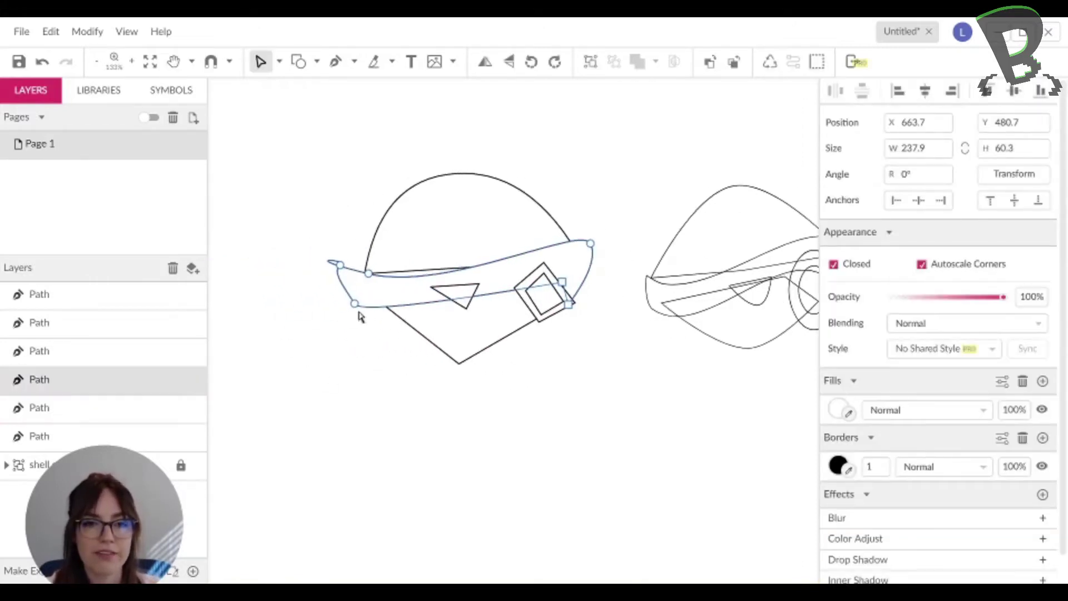
pyautogui.click(340, 266)
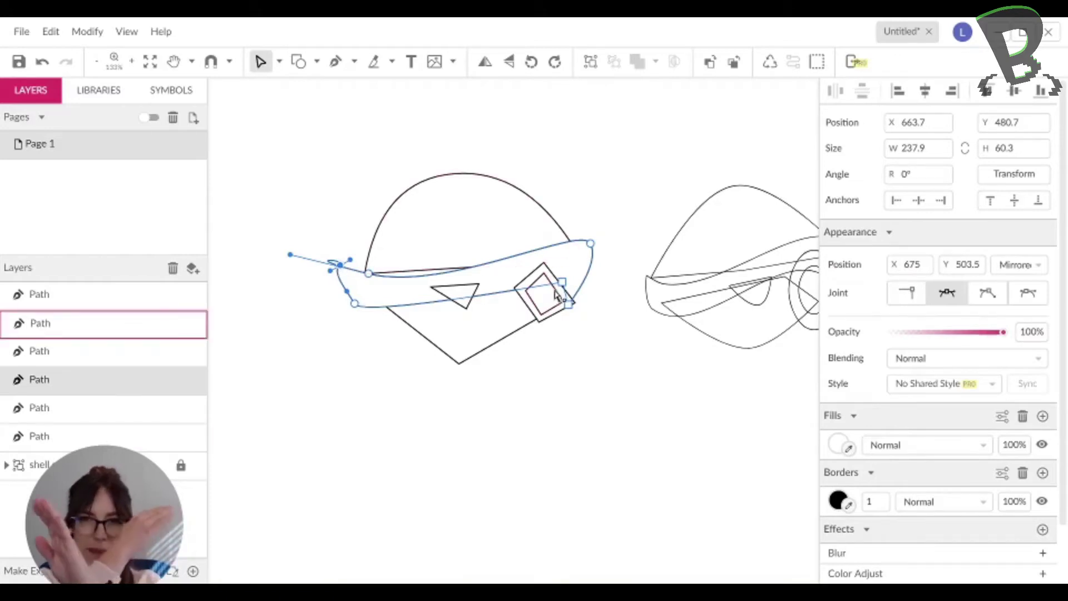
pyautogui.click(350, 327)
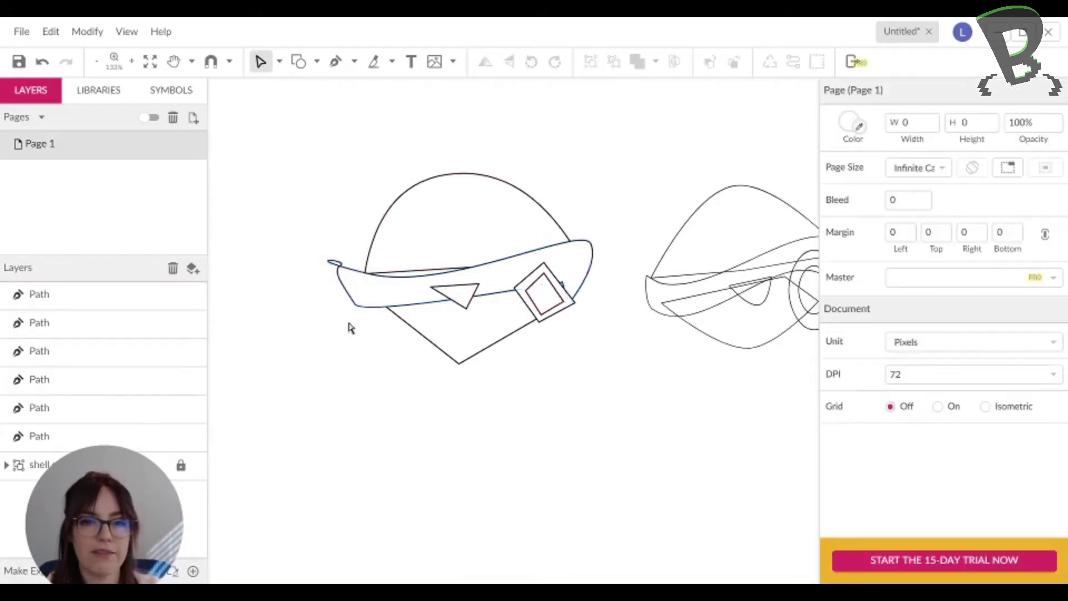
pyautogui.click(342, 271)
pyautogui.click(340, 265)
pyautogui.moveTo(290, 257); pyautogui.dragTo(354, 271)
pyautogui.click(286, 251)
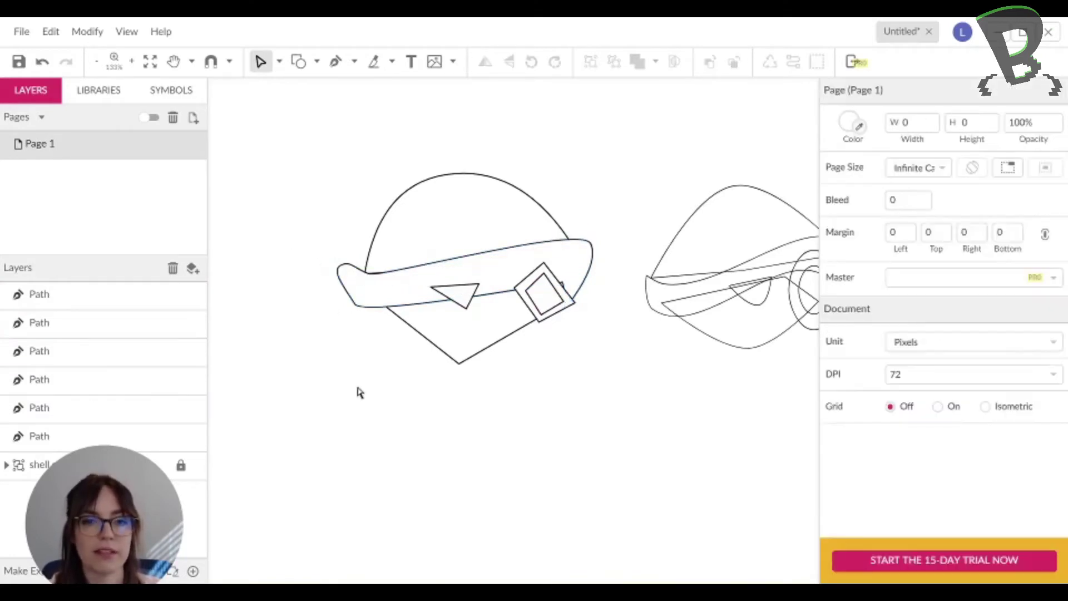
# Adjust the handle of the band's lower-left point to make the left end rounder.
pyautogui.click(359, 307)
pyautogui.doubleClick(356, 304)
pyautogui.moveTo(363, 323)
pyautogui.mouseDown()
pyautogui.moveTo(370, 317)
pyautogui.moveTo(372, 336)
pyautogui.mouseUp()
pyautogui.click(372, 336)
# Convert the band's two points beside the diamonds to mirrored joints and pull the handles so the right end bulges outward.
pyautogui.doubleClick(573, 285)
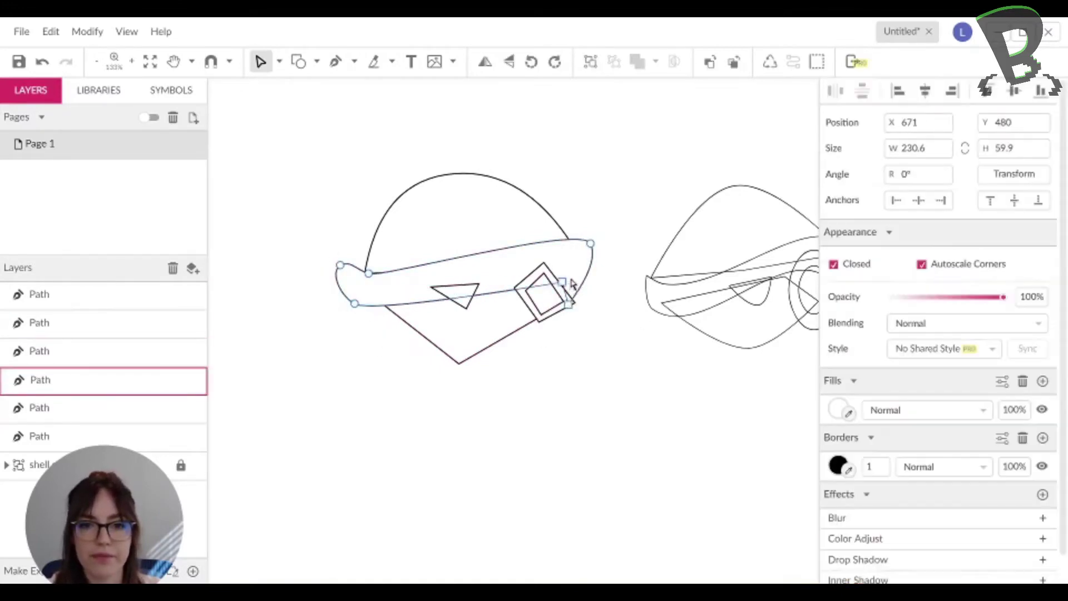
pyautogui.click(562, 282)
pyautogui.click(946, 292)
pyautogui.moveTo(538, 212); pyautogui.dragTo(553, 278)
pyautogui.click(567, 303)
pyautogui.moveTo(572, 313); pyautogui.dragTo(577, 310)
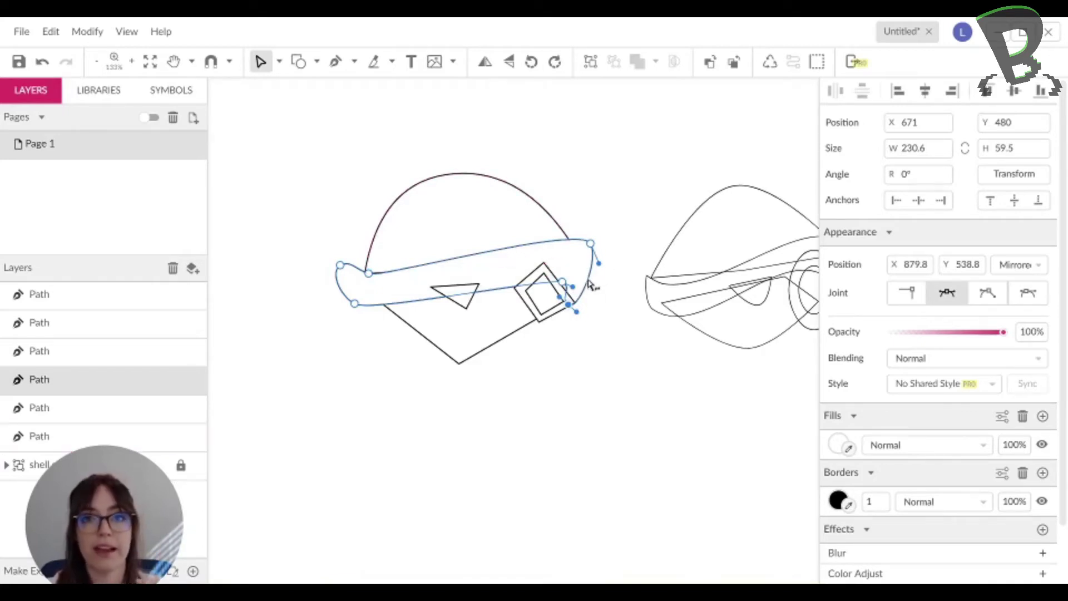
pyautogui.moveTo(597, 284); pyautogui.dragTo(617, 270)
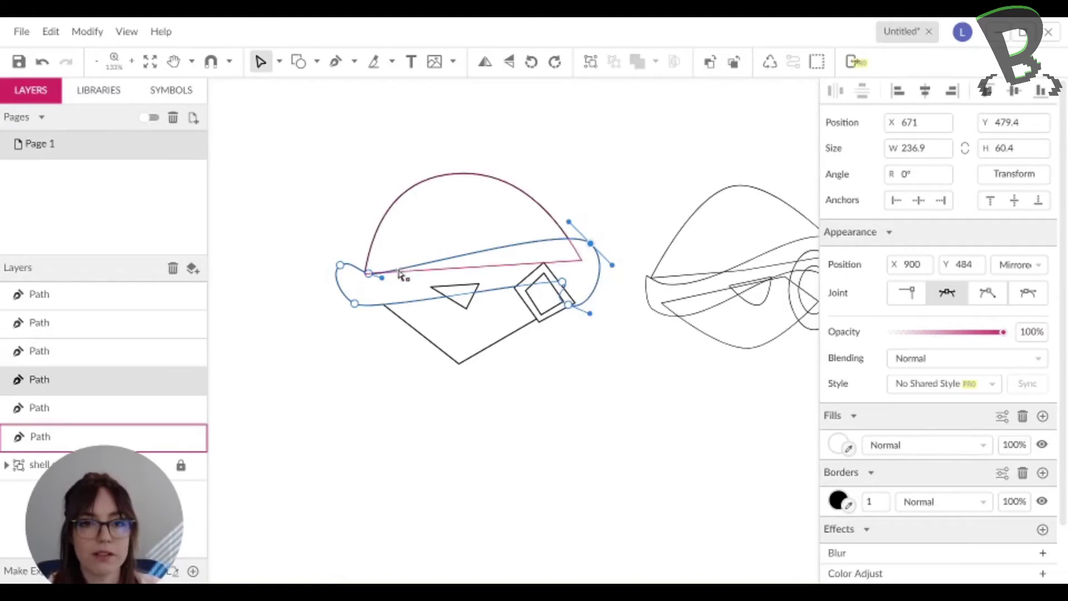
pyautogui.click(493, 358)
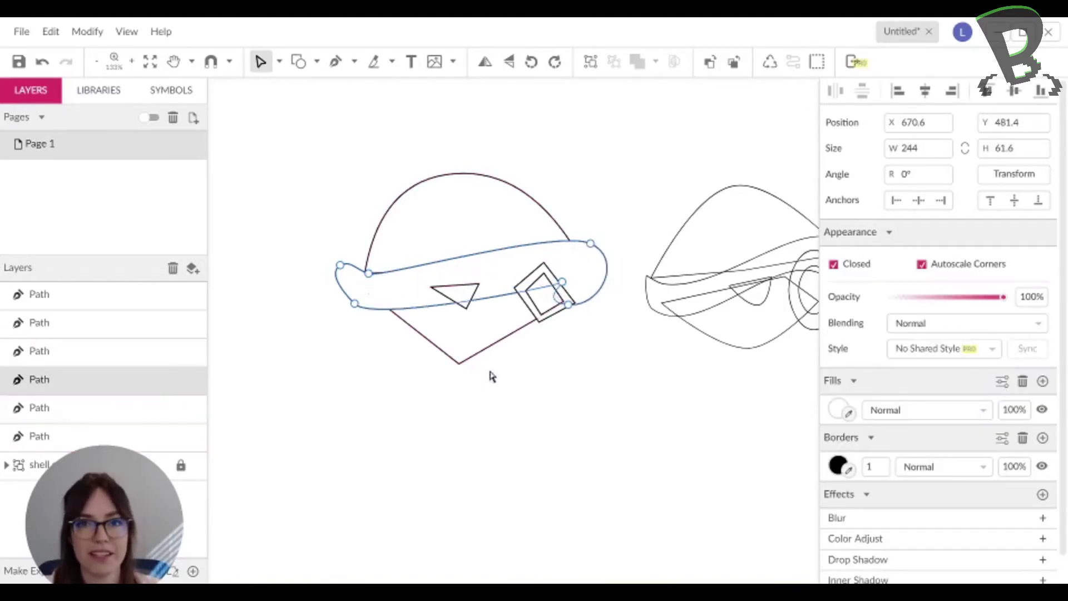
# Round the lower triangular shape by converting its corner points to mirrored joints and widening the bottom curve.
pyautogui.click(472, 362)
pyautogui.click(460, 362)
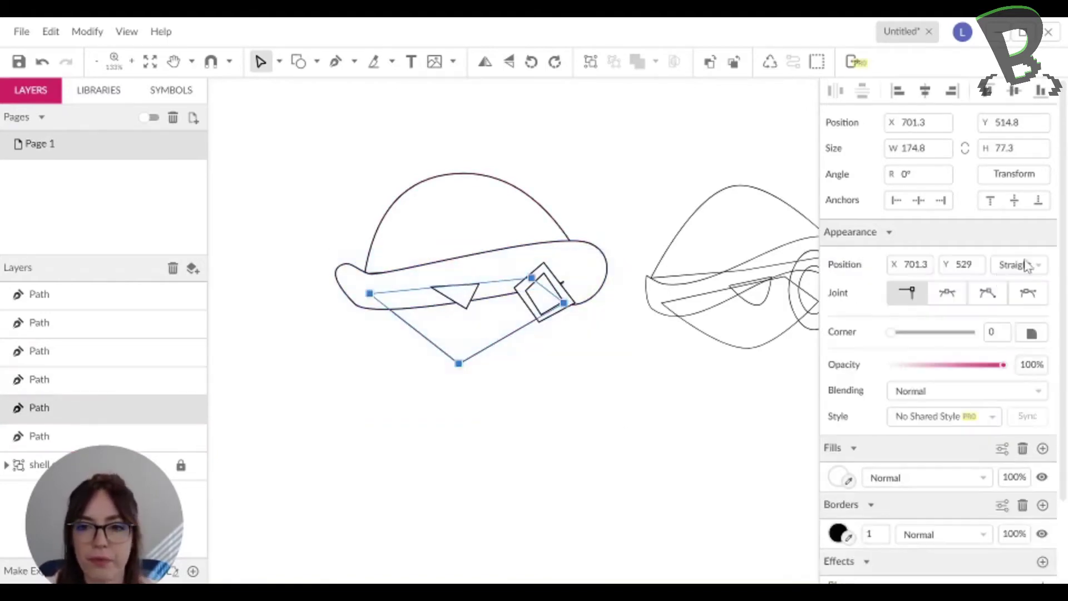
pyautogui.doubleClick(460, 362)
pyautogui.moveTo(499, 363); pyautogui.dragTo(504, 364)
pyautogui.moveTo(478, 248); pyautogui.dragTo(494, 272)
# Turn both nested diamonds into circles by converting all their corner points to mirrored joints.
pyautogui.moveTo(572, 316); pyautogui.dragTo(341, 317)
pyautogui.click(563, 325)
pyautogui.doubleClick(484, 289)
pyautogui.click(510, 305)
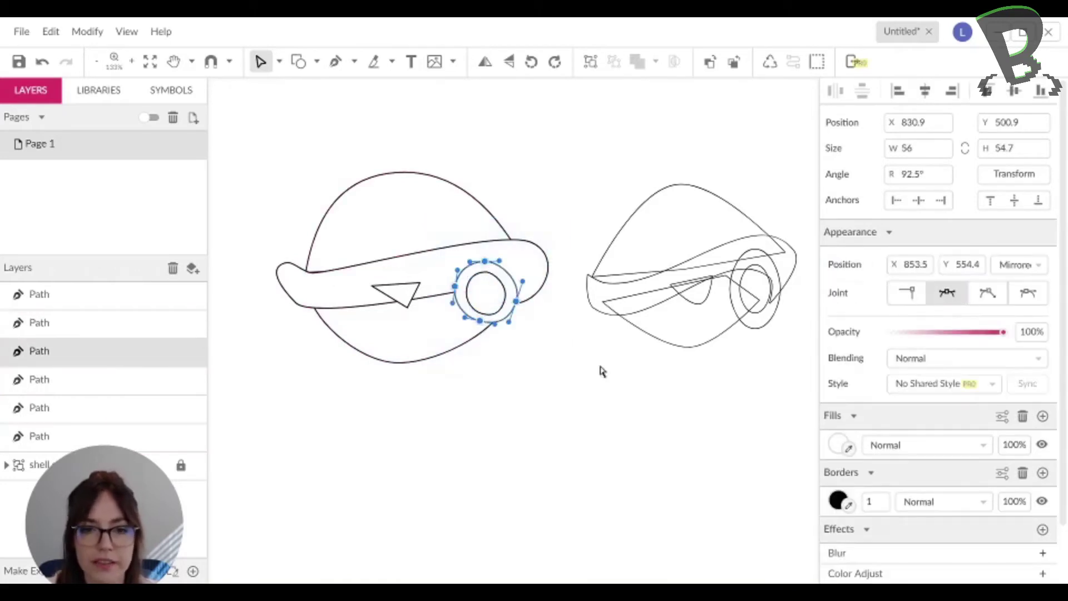
pyautogui.press('Escape')
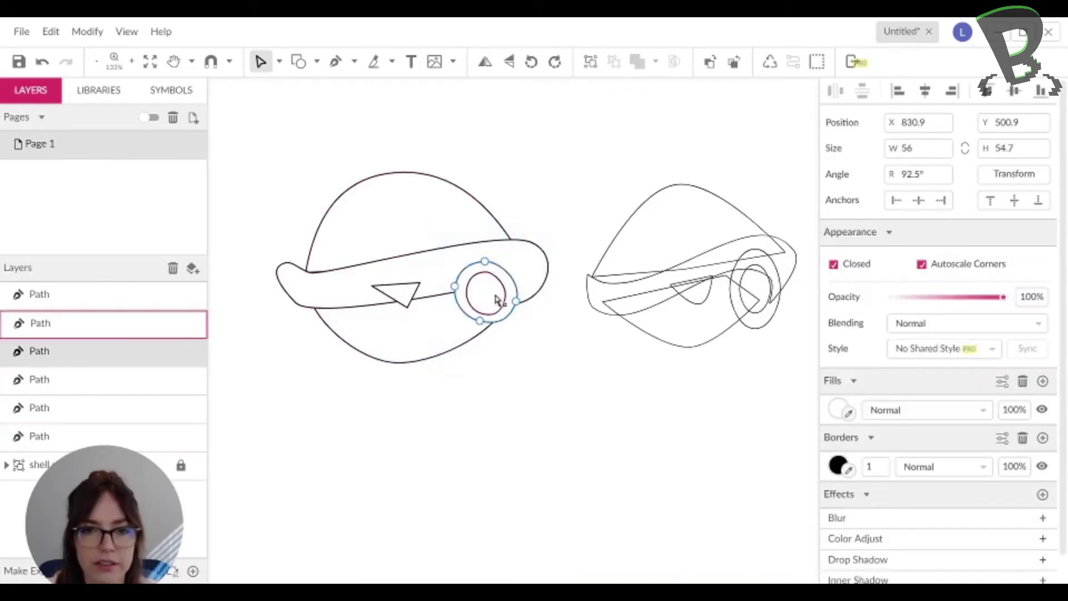
pyautogui.click(478, 299)
# Round the bottom point of the small triangle on the band with a mirrored joint.
pyautogui.click(410, 306)
pyautogui.doubleClick(407, 307)
pyautogui.click(948, 292)
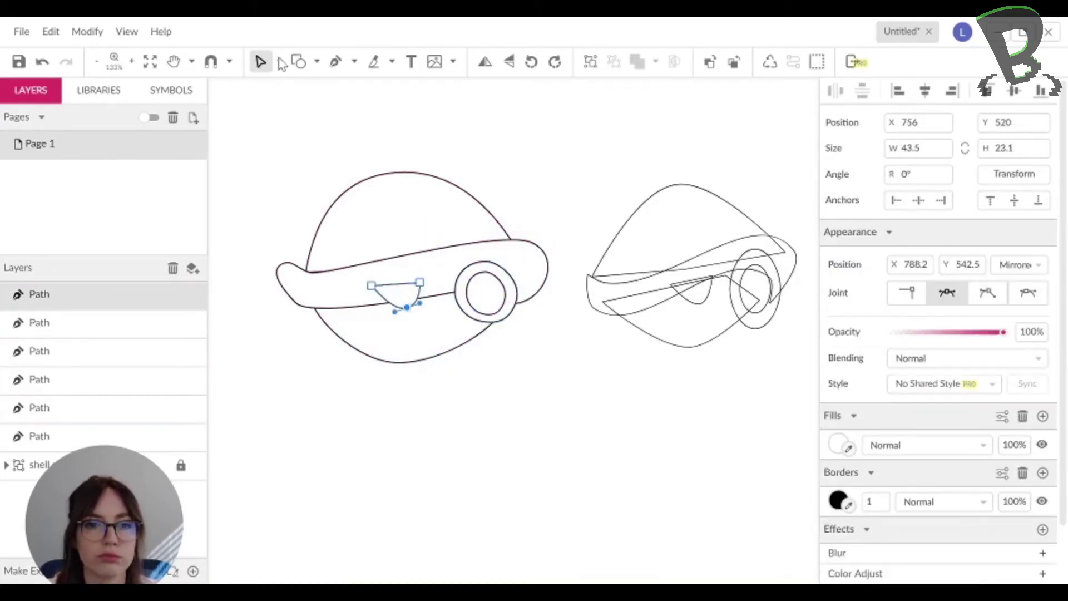
pyautogui.click(434, 139)
# Refine the band's left end by moving its lower-left and upper-left points inward and adjusting their handles.
pyautogui.click(543, 254)
pyautogui.click(543, 351)
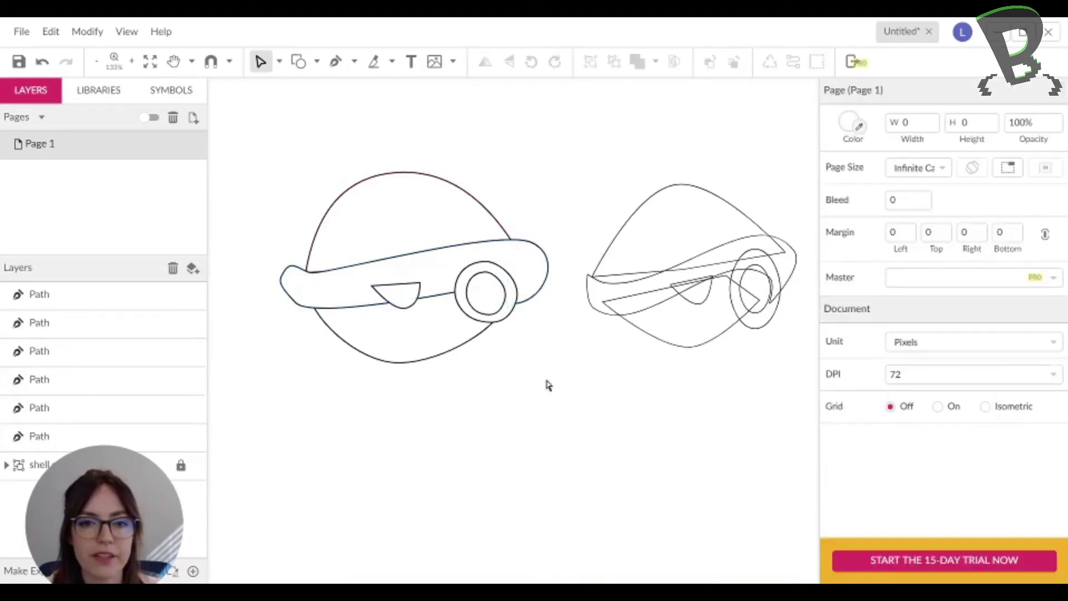
pyautogui.click(298, 307)
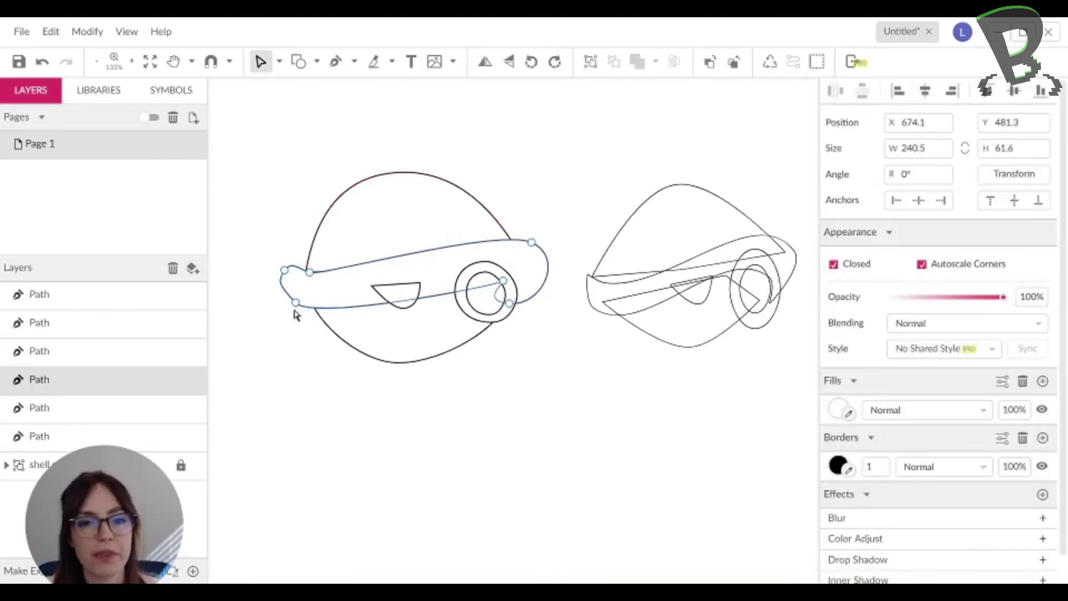
pyautogui.moveTo(298, 307)
pyautogui.mouseDown()
pyautogui.moveTo(299, 281)
pyautogui.moveTo(304, 298)
pyautogui.moveTo(290, 298)
pyautogui.mouseUp()
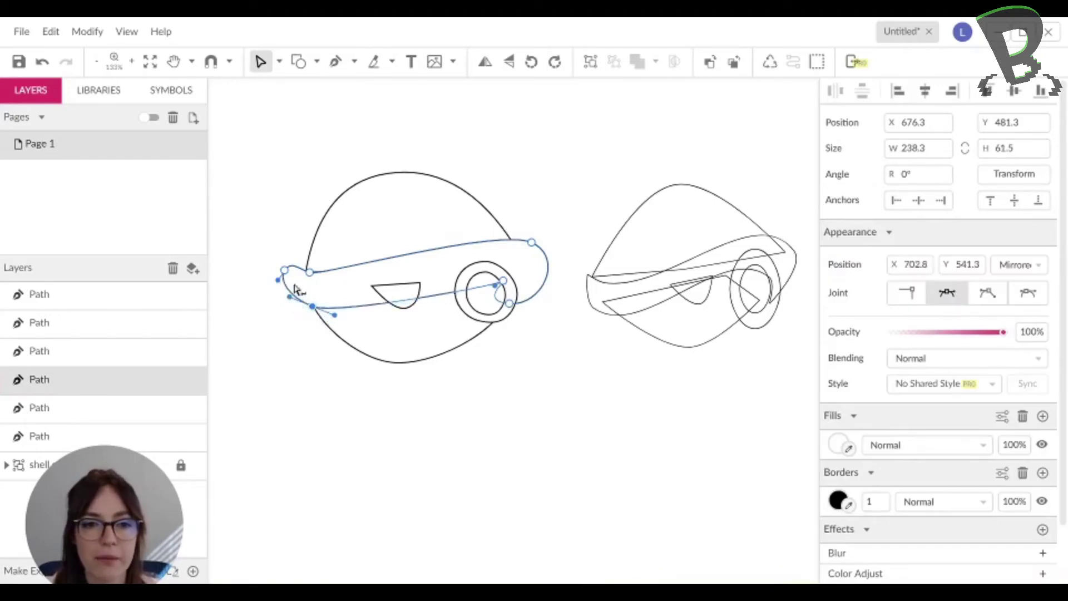
pyautogui.moveTo(288, 274); pyautogui.dragTo(306, 275)
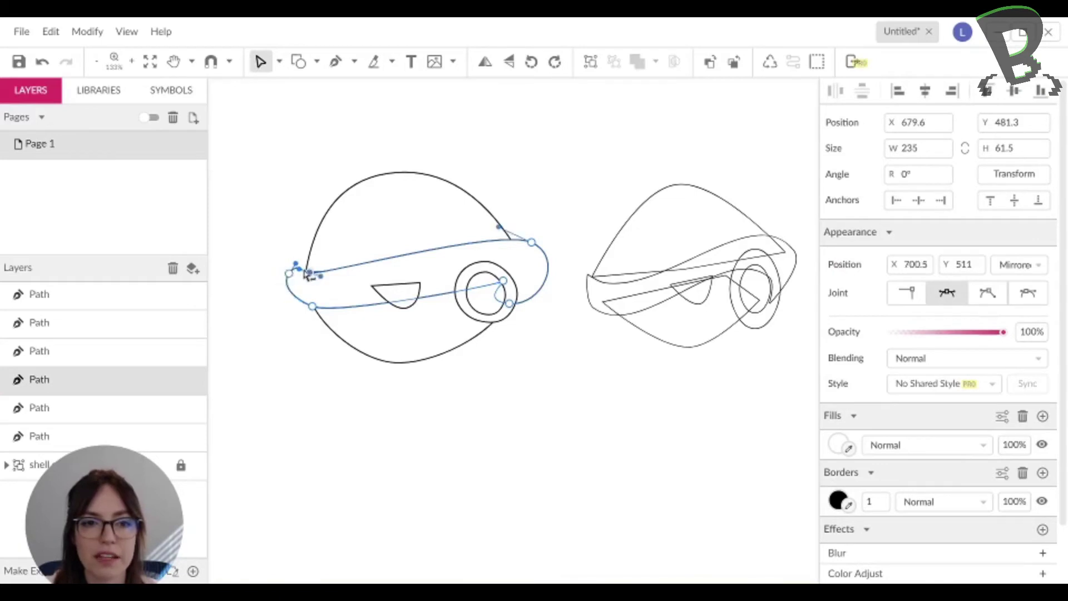
pyautogui.click(303, 360)
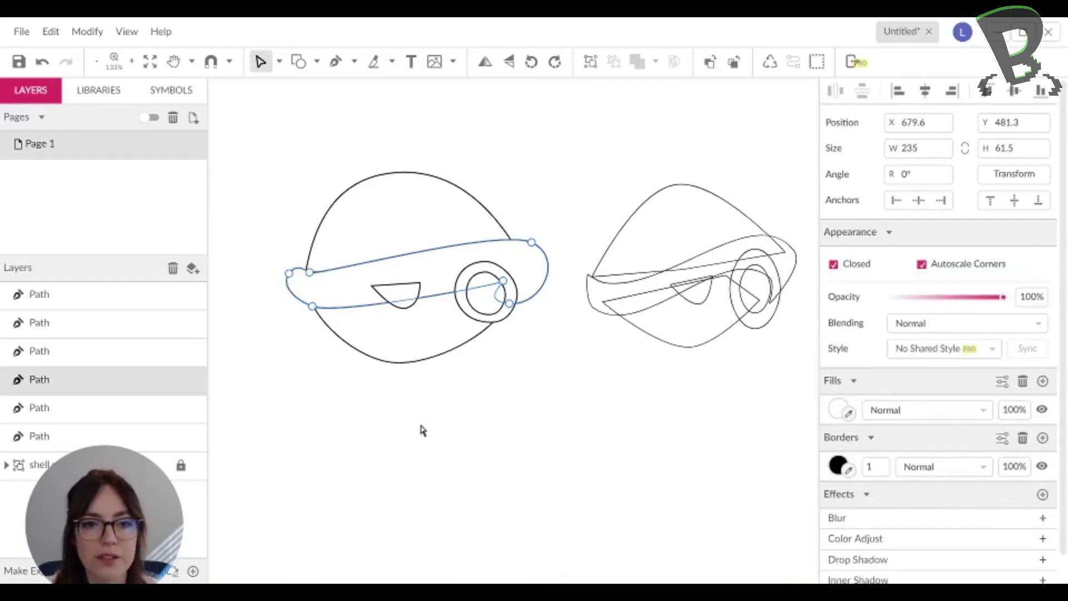
pyautogui.click(446, 438)
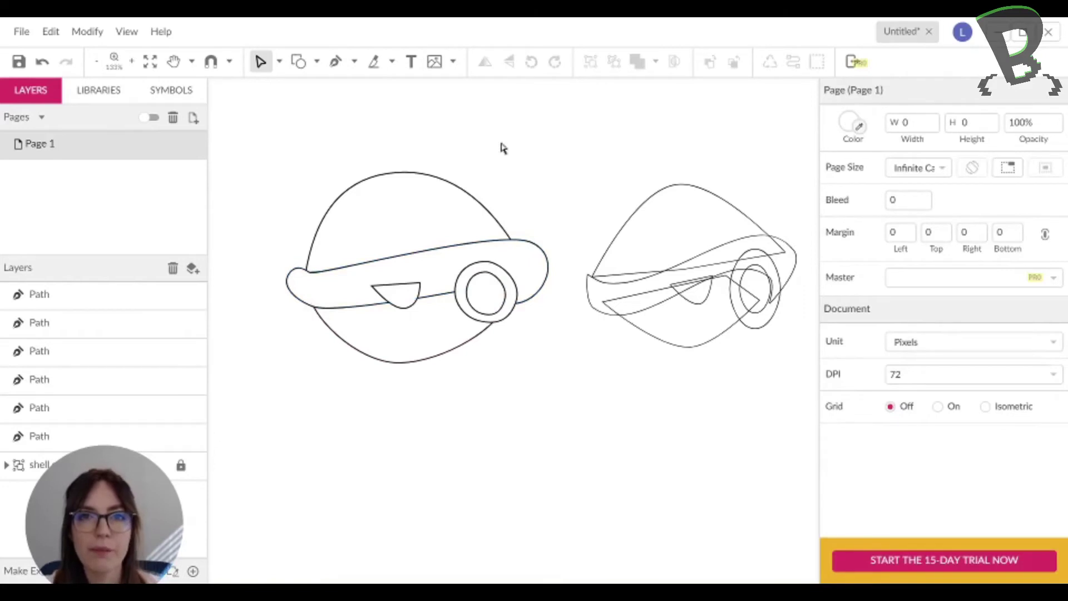
# With the Pointer tool, rotate the small half-round shape to about 10.4° and move it down against the band's lower edge.
pyautogui.click(280, 62)
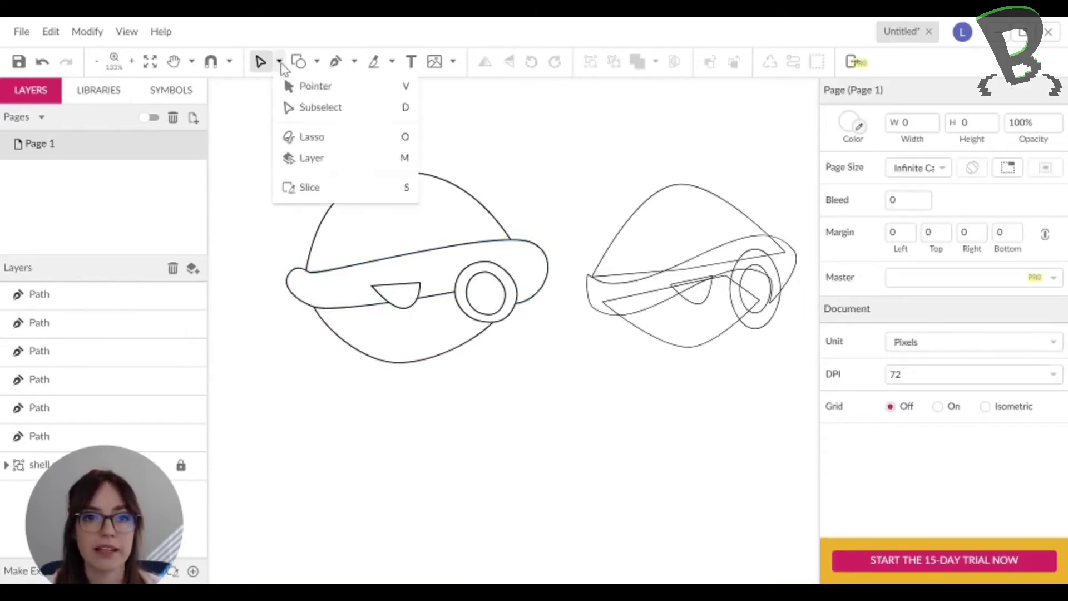
pyautogui.click(403, 87)
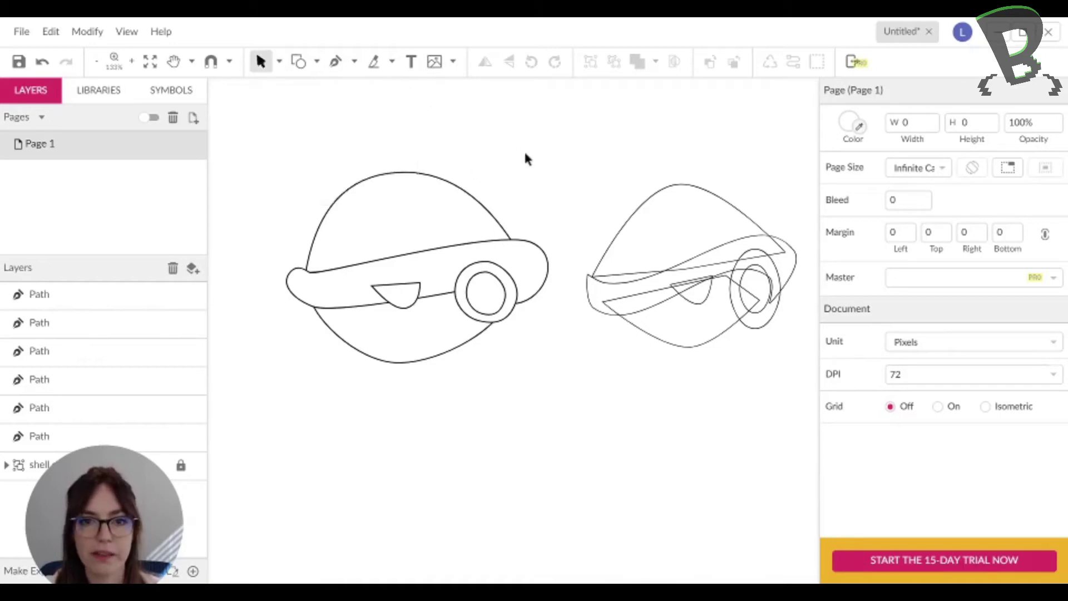
pyautogui.click(410, 312)
pyautogui.moveTo(411, 331); pyautogui.dragTo(402, 279)
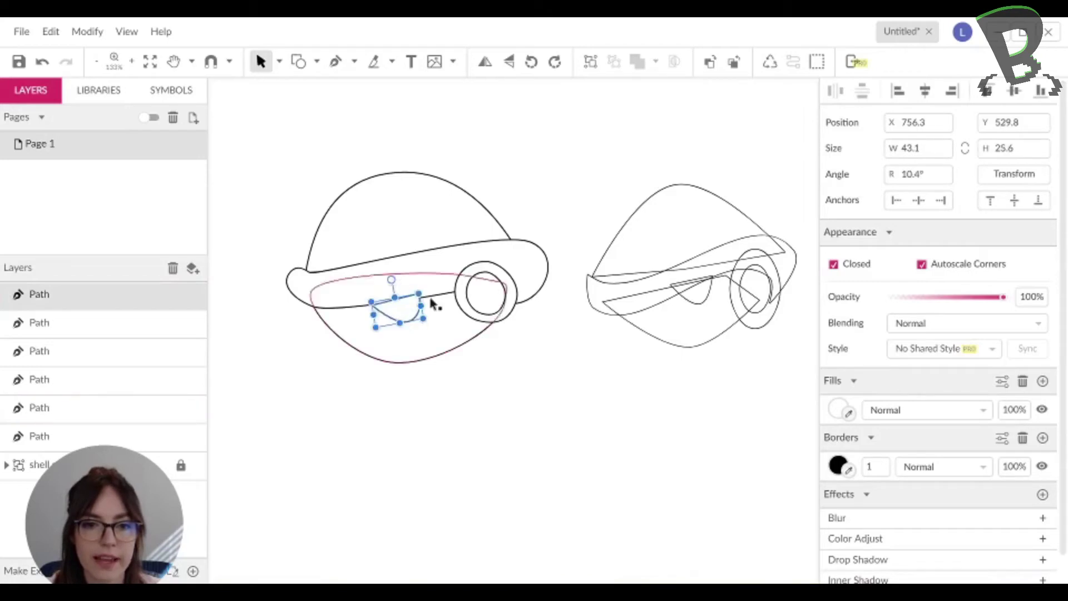
pyautogui.click(554, 383)
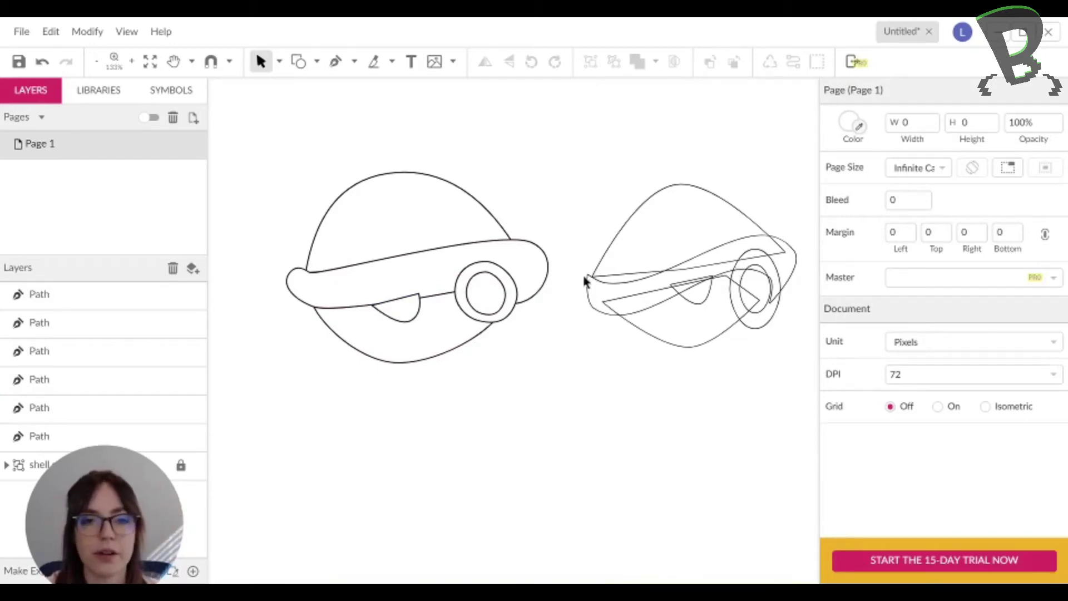
# Narrow and reposition the two nested circles into upright ovals at the band's right end, the outer one about 53 × 77 px.
pyautogui.click(505, 292)
pyautogui.moveTo(499, 291); pyautogui.dragTo(480, 263)
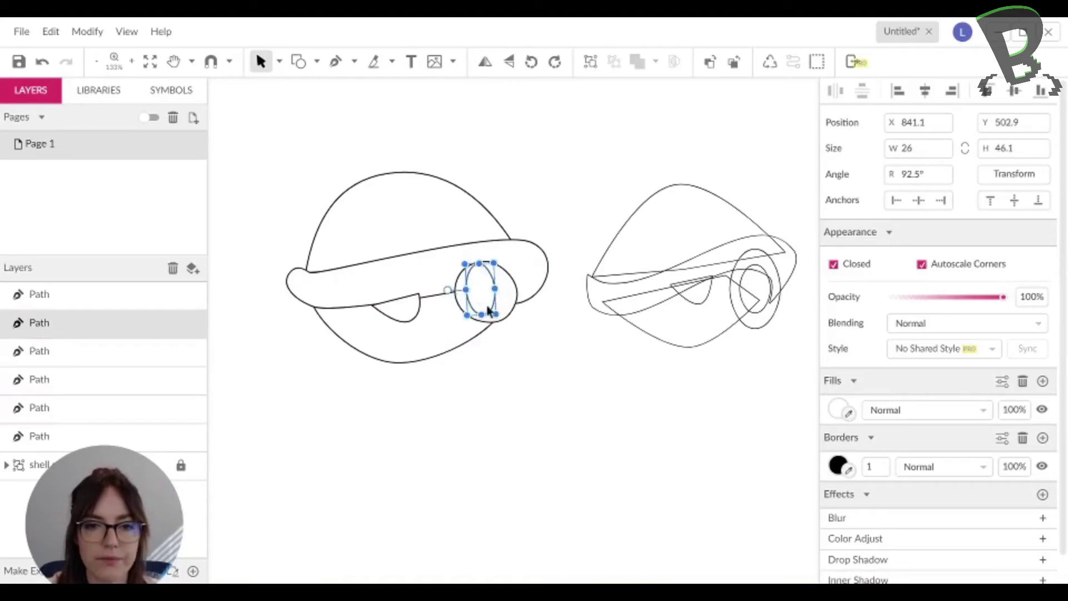
pyautogui.moveTo(495, 310); pyautogui.dragTo(513, 293)
pyautogui.click(512, 300)
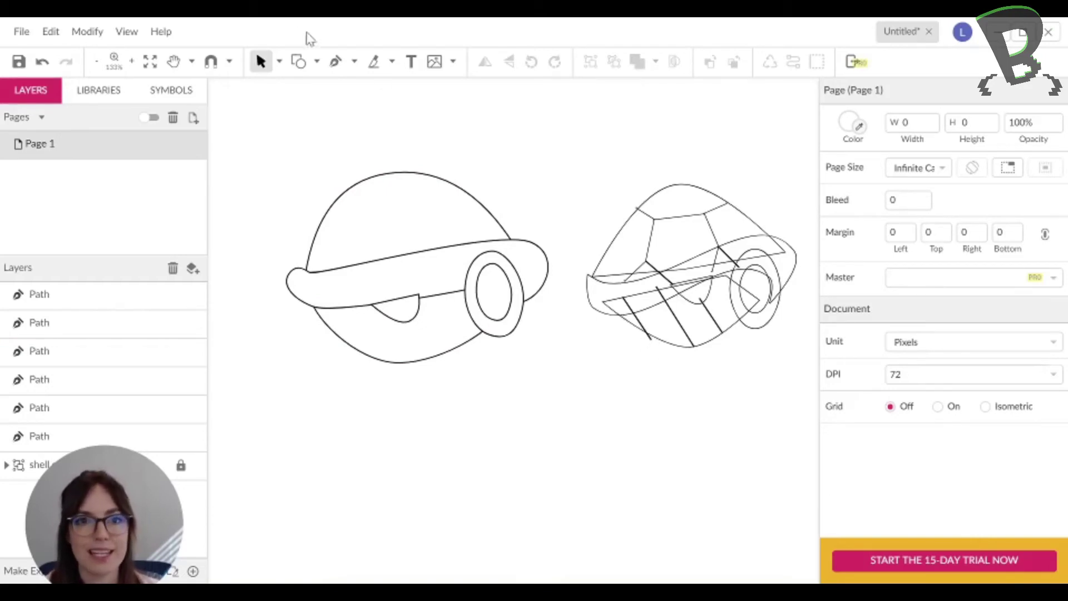
# With the Pen tool, draw an open four-point path about 94 × 28 px across the top of the shell dome, following the reference.
pyautogui.click(348, 66)
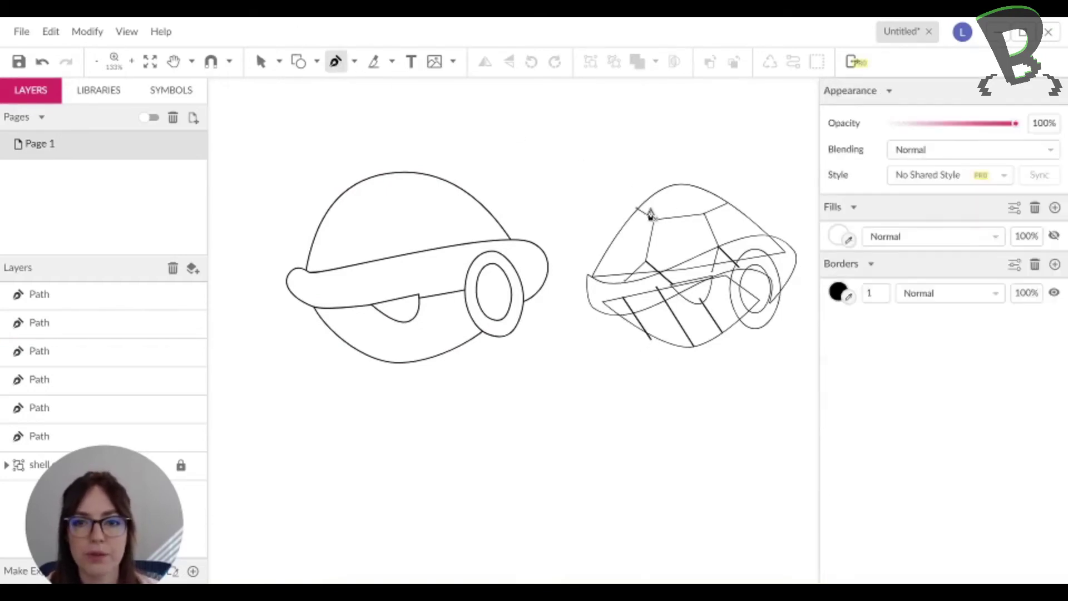
pyautogui.click(342, 188)
pyautogui.click(354, 208)
pyautogui.click(432, 201)
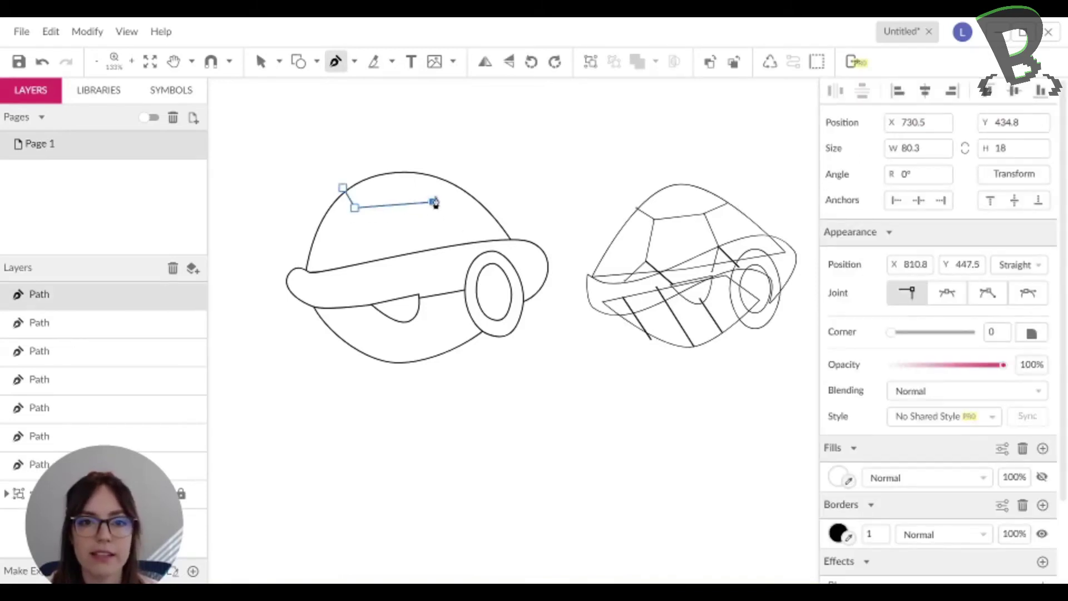
pyautogui.click(447, 176)
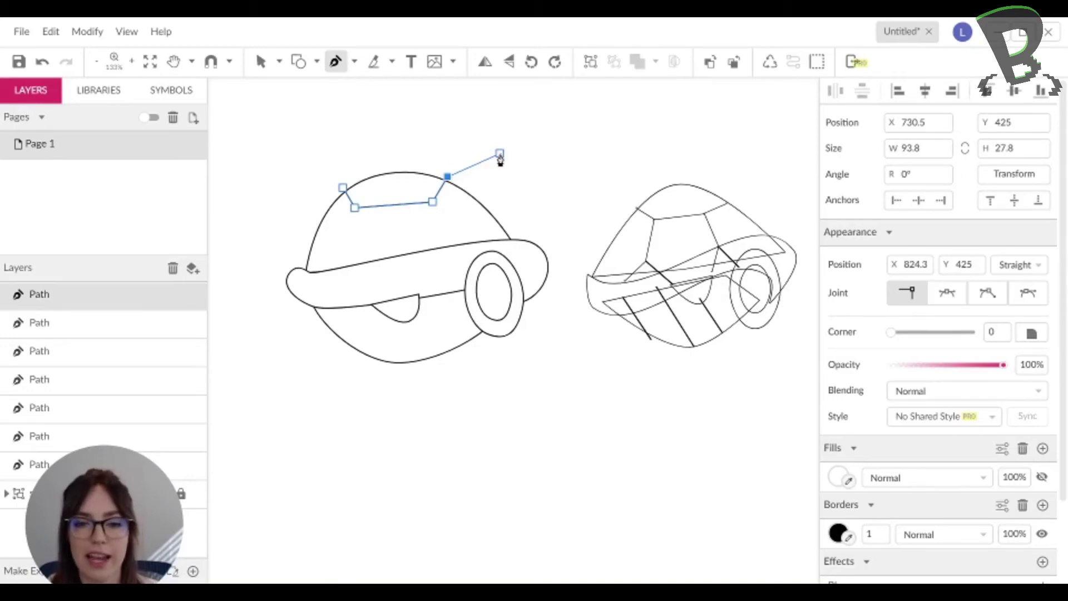
pyautogui.press('Escape')
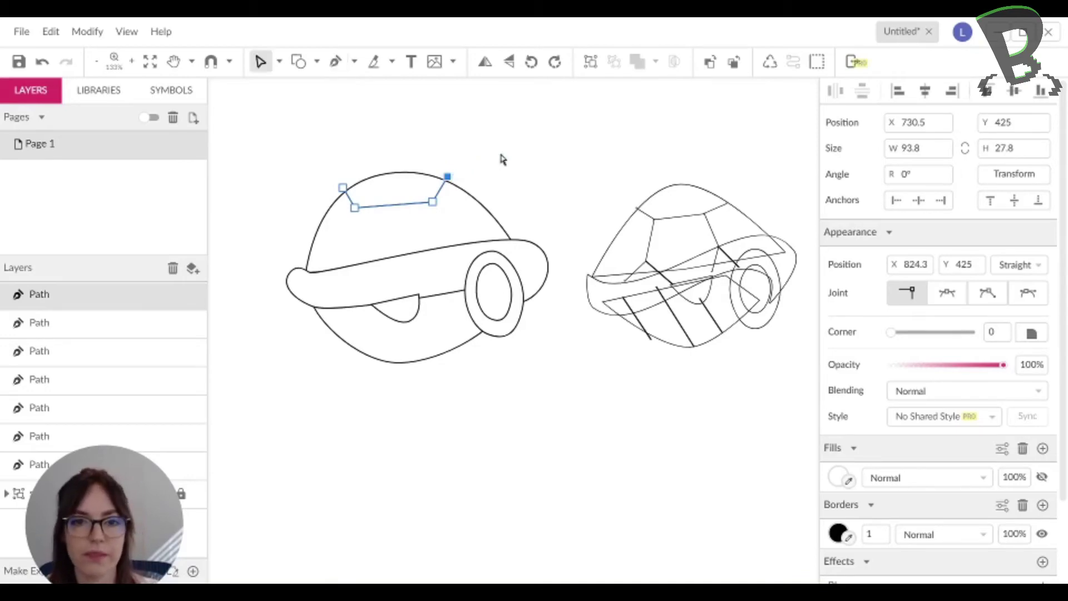
pyautogui.click(354, 207)
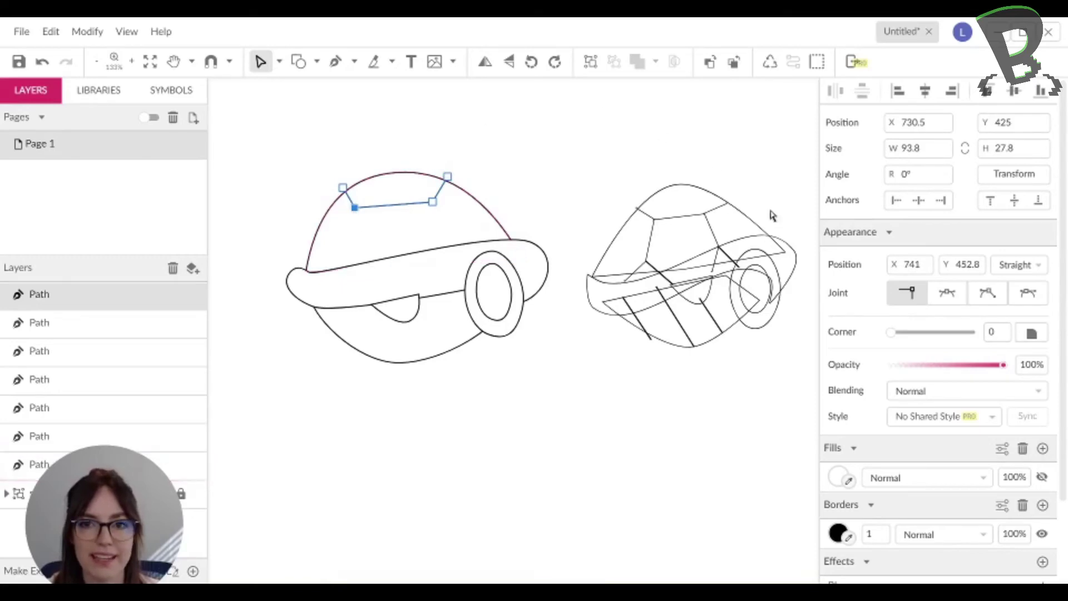
pyautogui.click(482, 149)
# Draw a bent line about 7.5 × 43.5 px from the top panel's lower-right corner to the band, plus a branch about 20 × 13.5 px.
pyautogui.press('p')
pyautogui.click(433, 203)
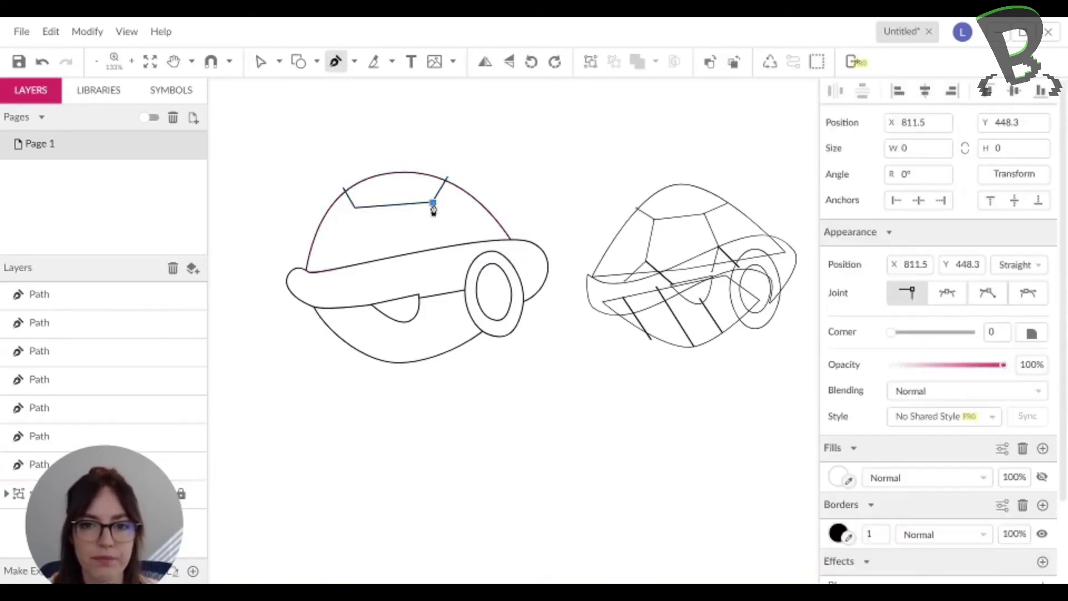
pyautogui.click(441, 228)
pyautogui.click(436, 249)
pyautogui.press('Escape')
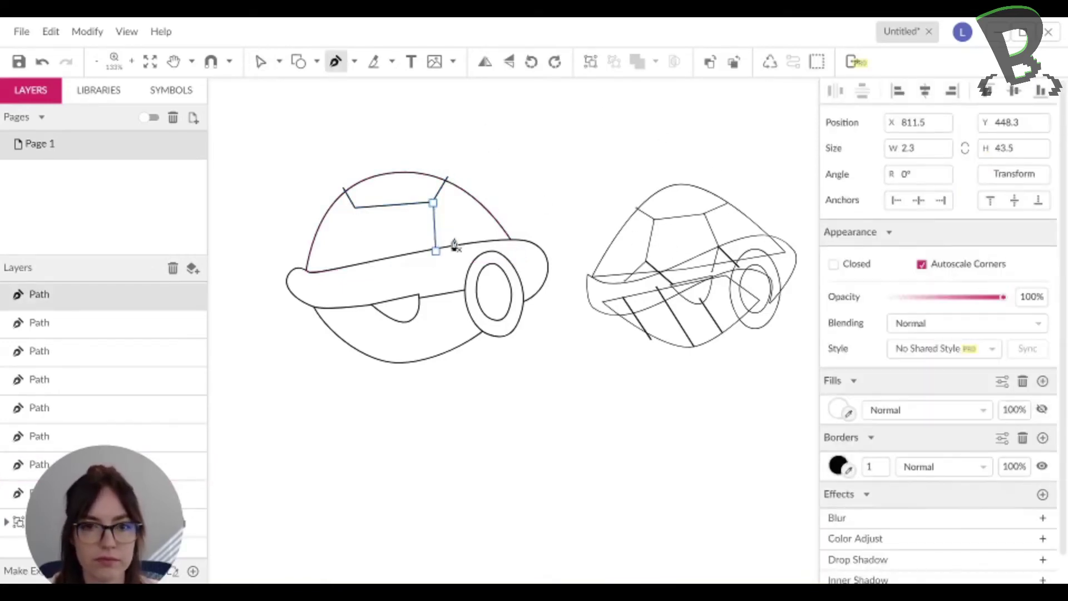
pyautogui.click(441, 228)
pyautogui.click(464, 242)
pyautogui.press('Escape')
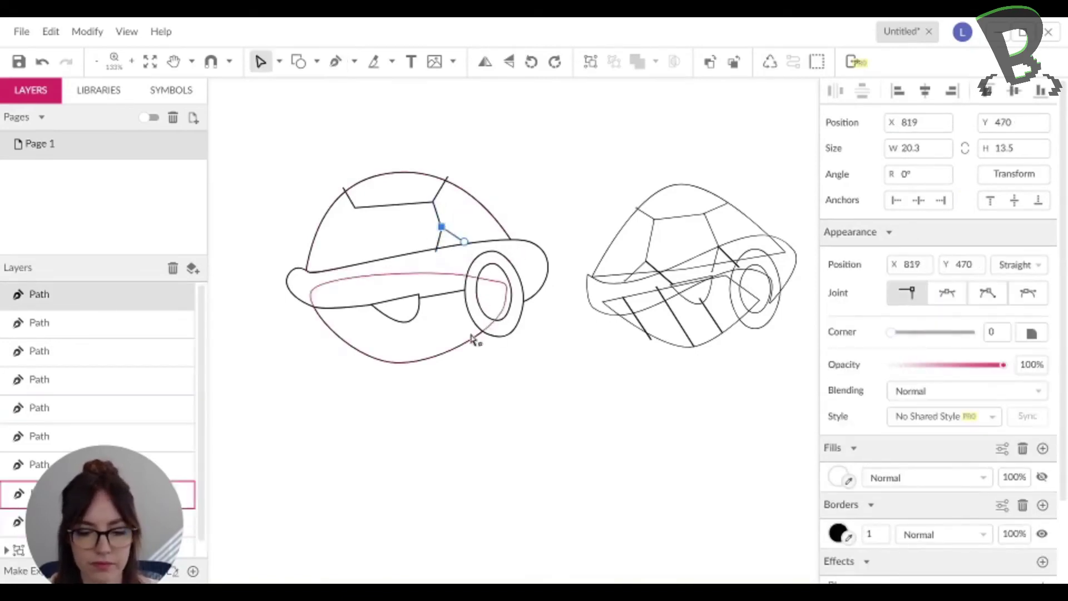
# Draw three separate slanted lines across the lower shell down to its bottom edge, the rightmost about 24 × 36 px.
pyautogui.press('p')
pyautogui.click(417, 313)
pyautogui.click(444, 352)
pyautogui.press('Escape')
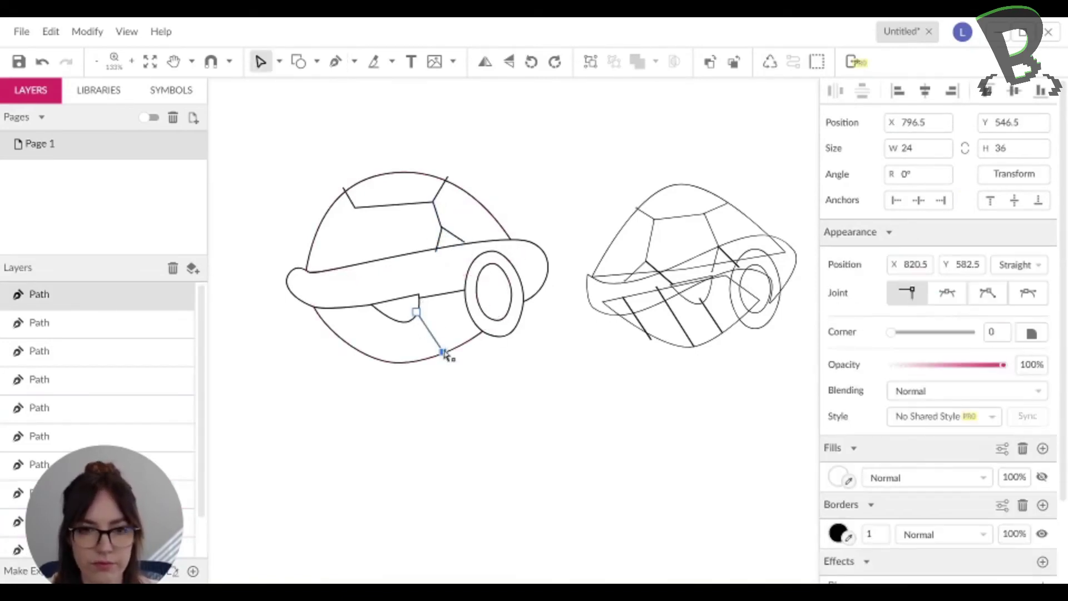
pyautogui.press('p')
pyautogui.click(363, 305)
pyautogui.click(397, 363)
pyautogui.press('Escape')
pyautogui.press('p')
pyautogui.click(333, 310)
pyautogui.click(351, 343)
pyautogui.press('Escape')
pyautogui.click(362, 94)
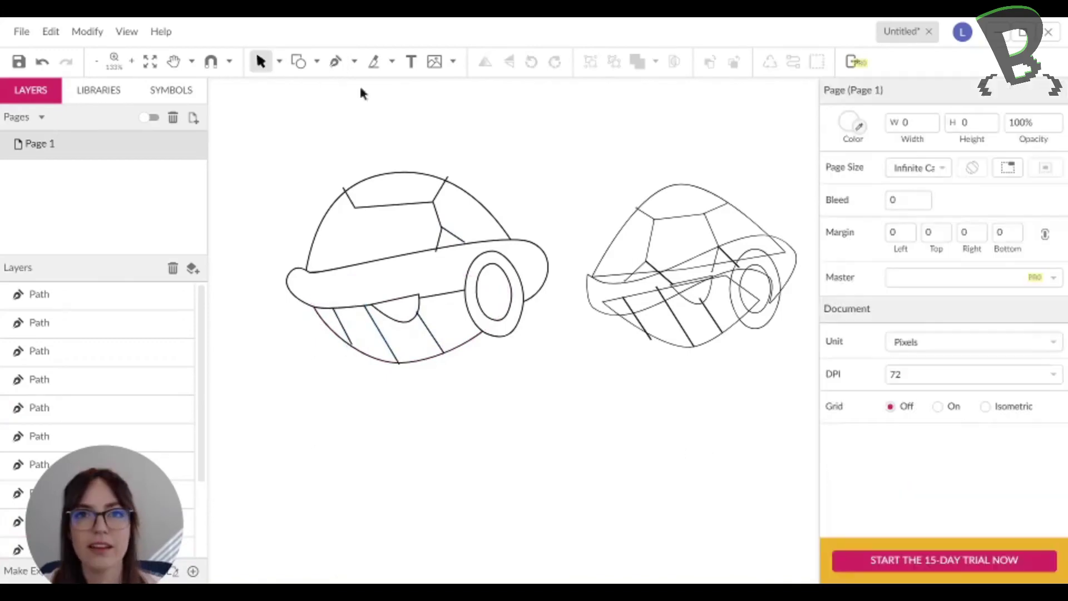
# Duplicate the bent line with its branch and place the copy, mirrored horizontally, under the top panel's lower-left corner.
pyautogui.click(439, 226)
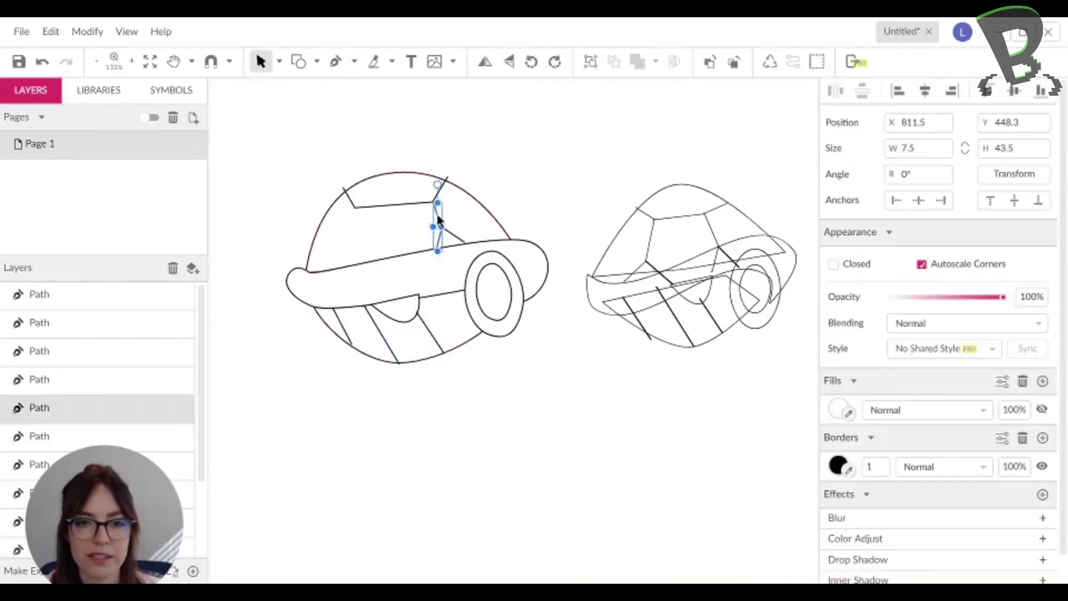
pyautogui.keyDown('shift'); pyautogui.click(462, 241); pyautogui.keyUp('shift')
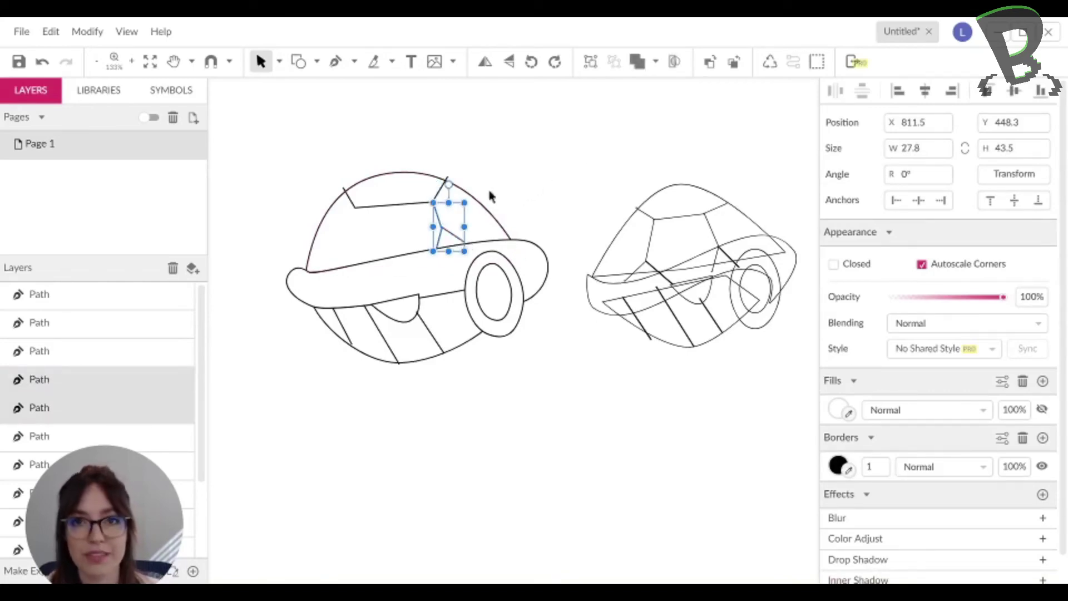
pyautogui.moveTo(449, 232); pyautogui.dragTo(373, 245)
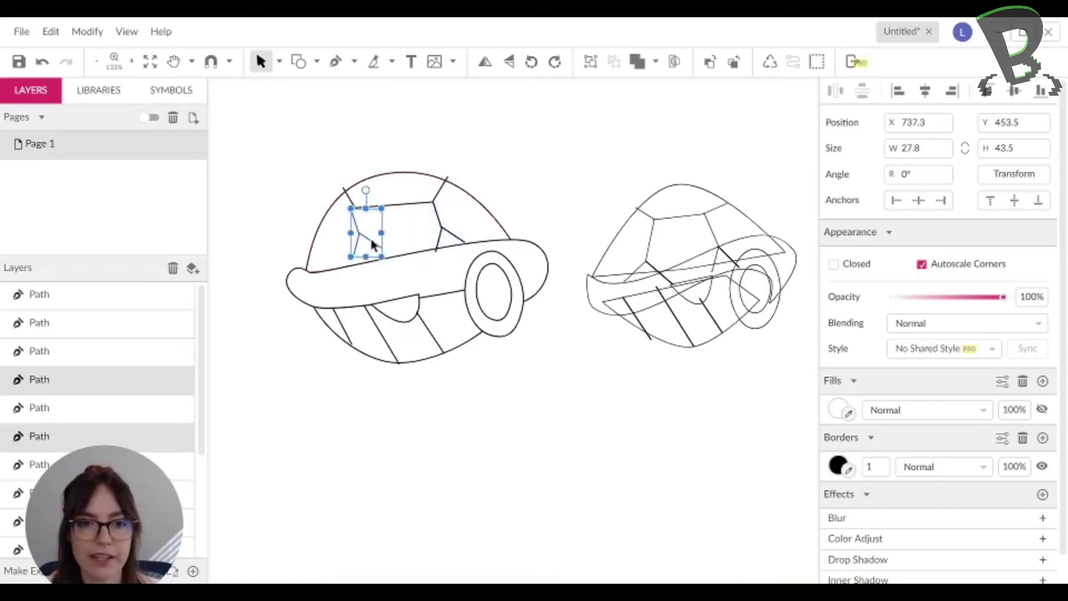
pyautogui.moveTo(366, 190); pyautogui.dragTo(350, 231)
pyautogui.hotkey('ctrl', 'z')
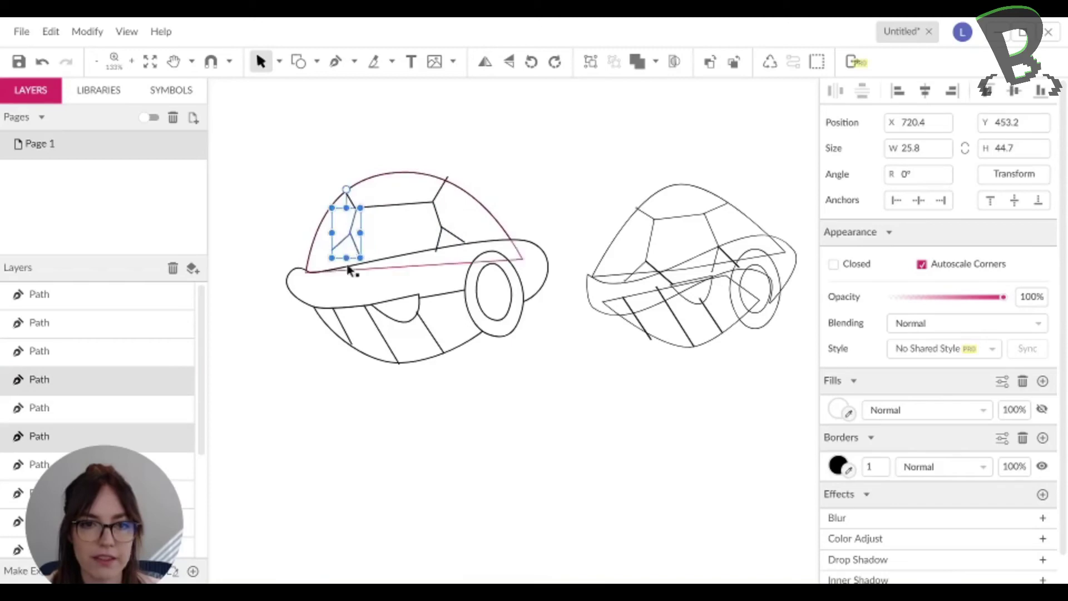
pyautogui.click(282, 209)
# Adjust the copied left-side lines so they share a slightly lower bend point and both branches reach the band.
pyautogui.click(348, 234)
pyautogui.moveTo(332, 251); pyautogui.dragTo(327, 275)
pyautogui.click(359, 255)
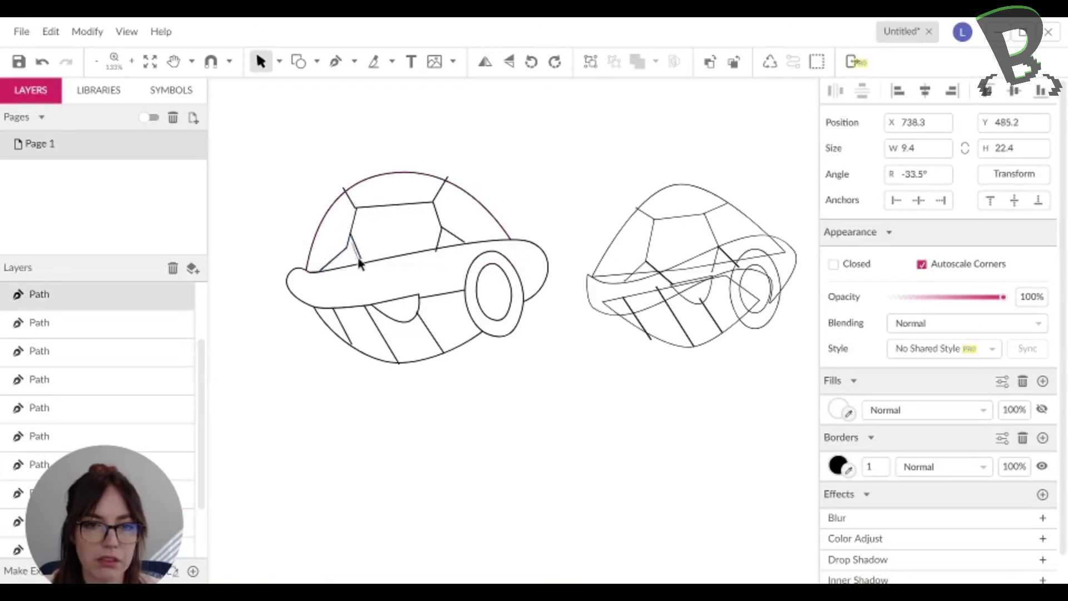
pyautogui.doubleClick(349, 248)
pyautogui.click(348, 244)
pyautogui.hotkey('ctrl', 'z')
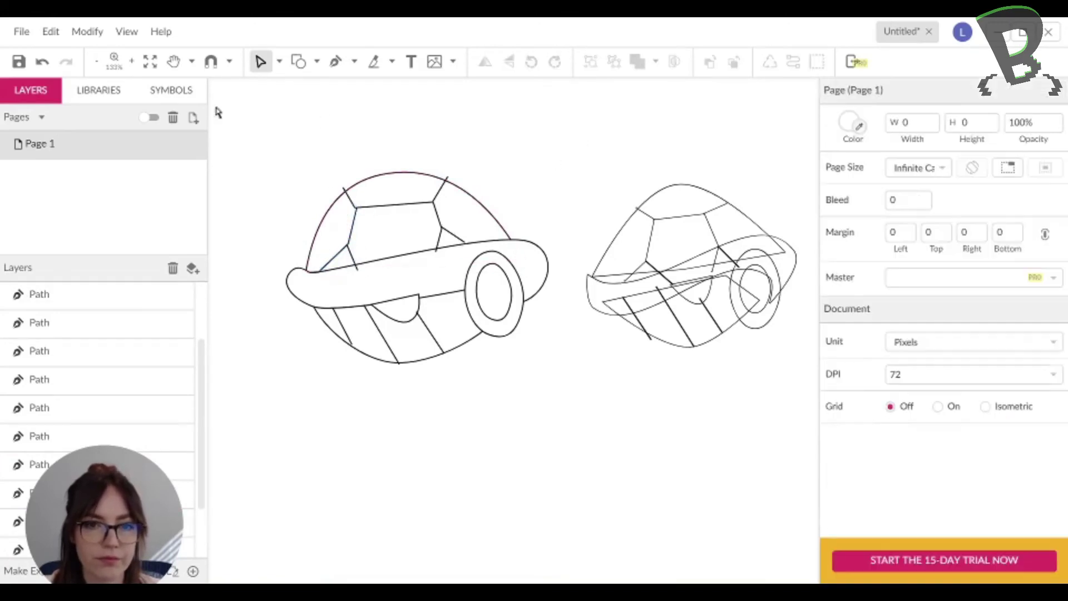
# Send the large outer oval to the very back of the stacking order, and raise it one level.
pyautogui.hscroll(2, 529, 350)
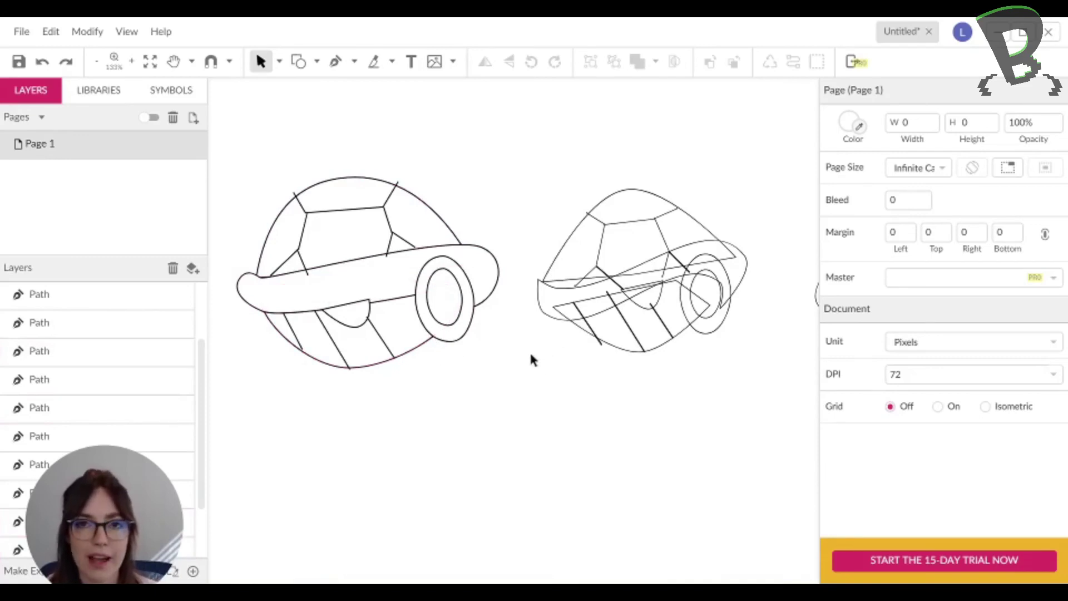
pyautogui.click(459, 341)
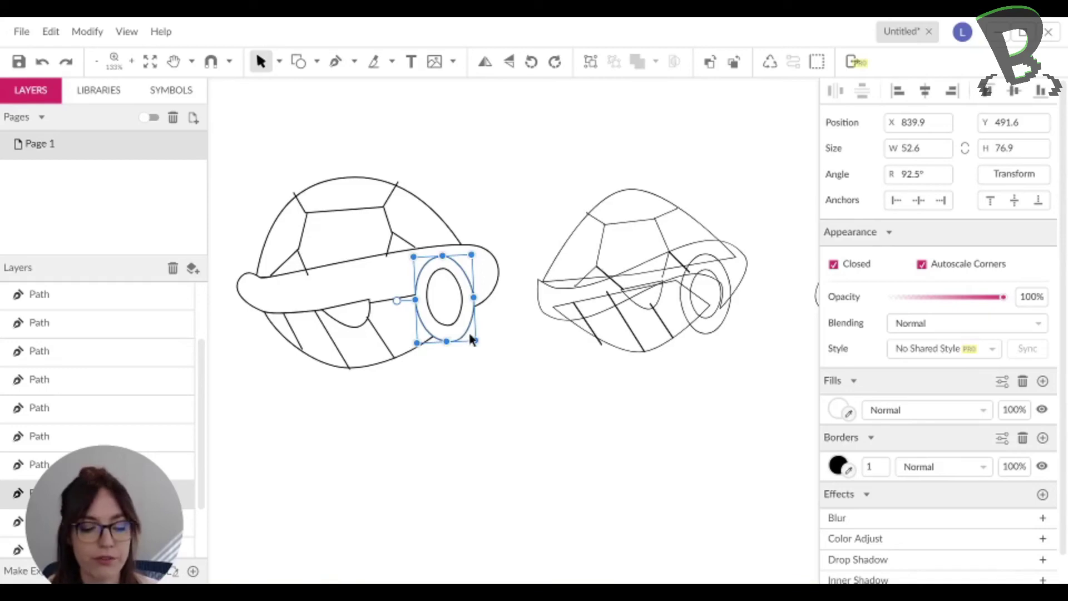
pyautogui.press('Delete')
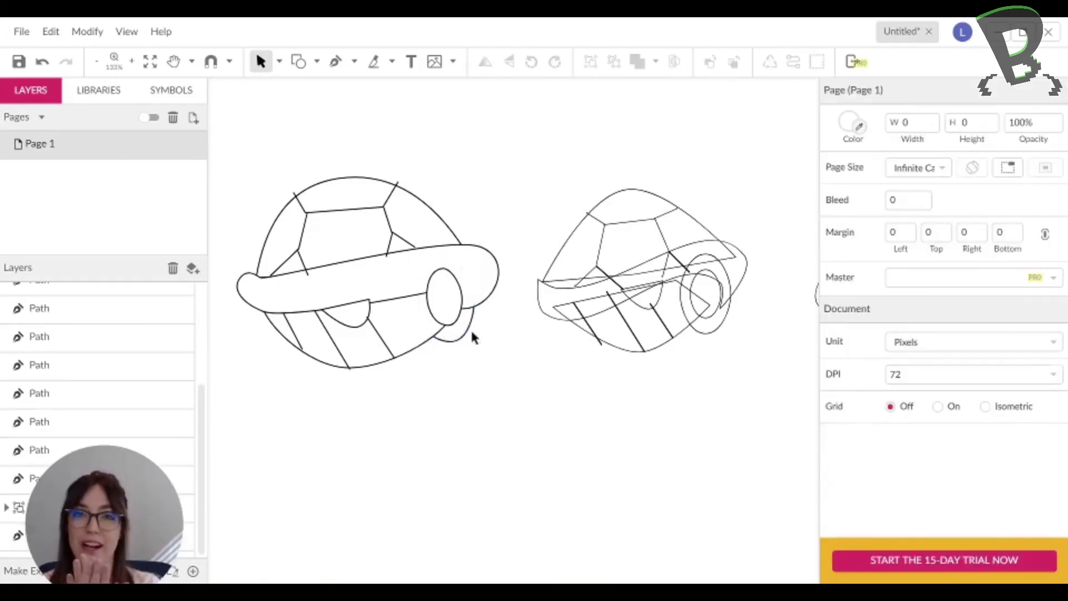
pyautogui.hotkey('ctrl', 'z')
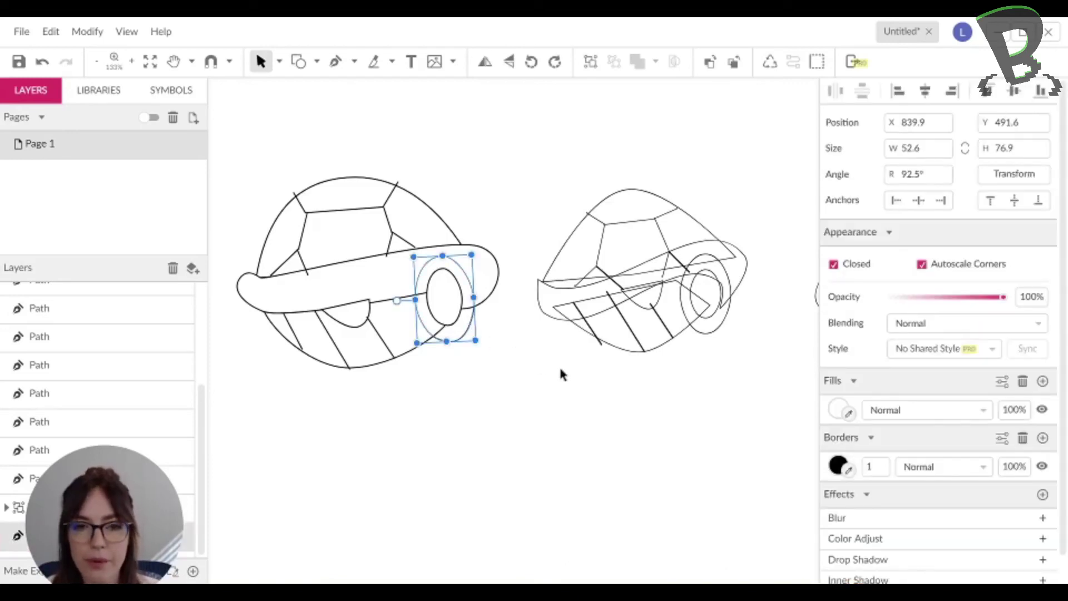
pyautogui.hotkey('ctrl', ']')
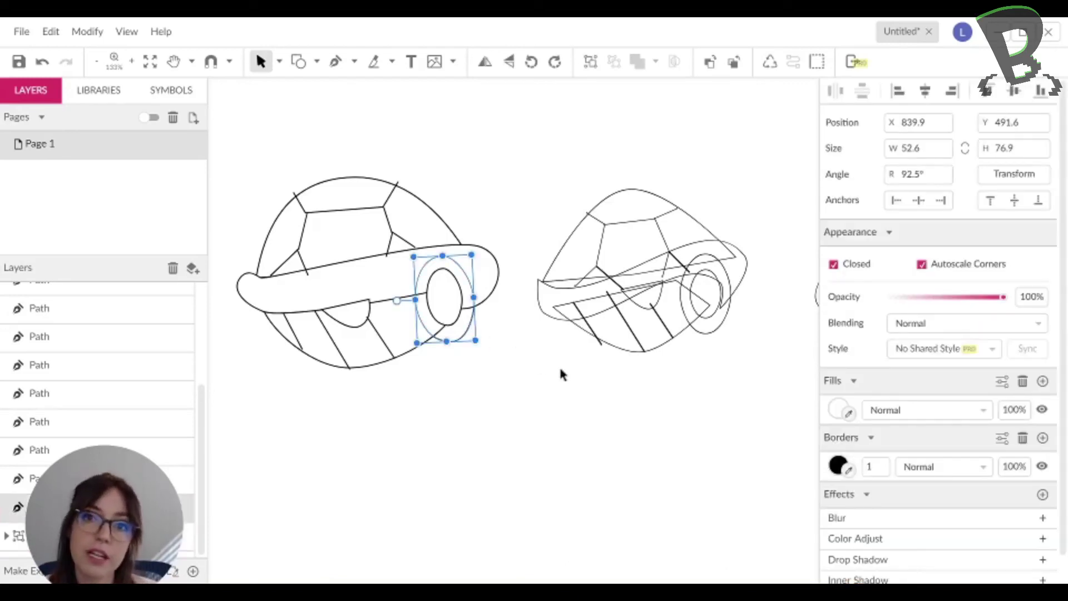
# Bring the large outer oval to the front of all the other shapes.
pyautogui.hotkey('ctrl', ']')
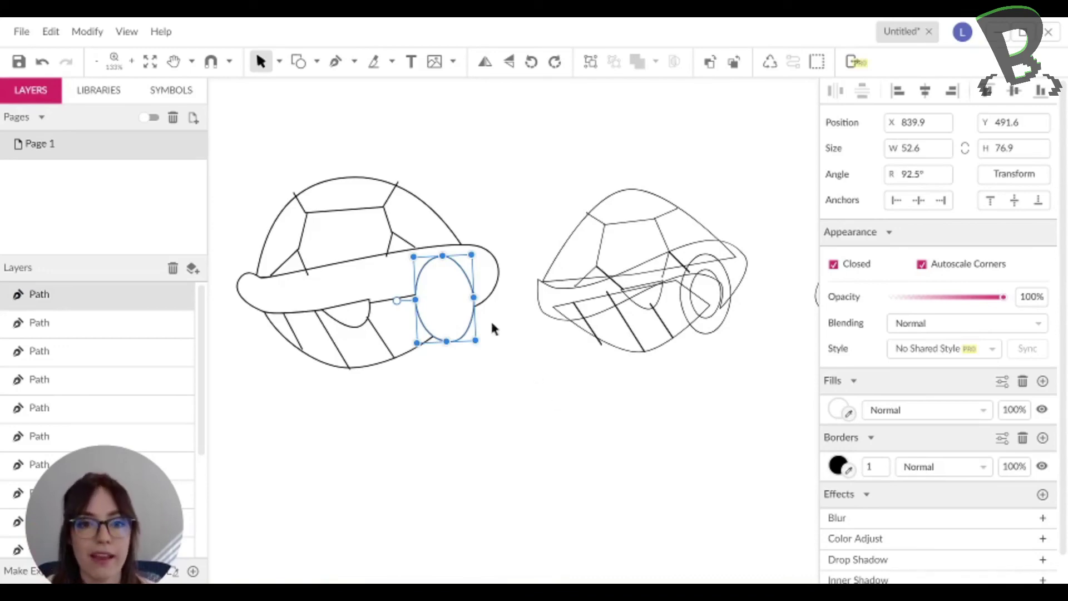
pyautogui.moveTo(451, 285)
pyautogui.mouseDown()
pyautogui.moveTo(482, 293)
pyautogui.moveTo(453, 289)
pyautogui.mouseUp()
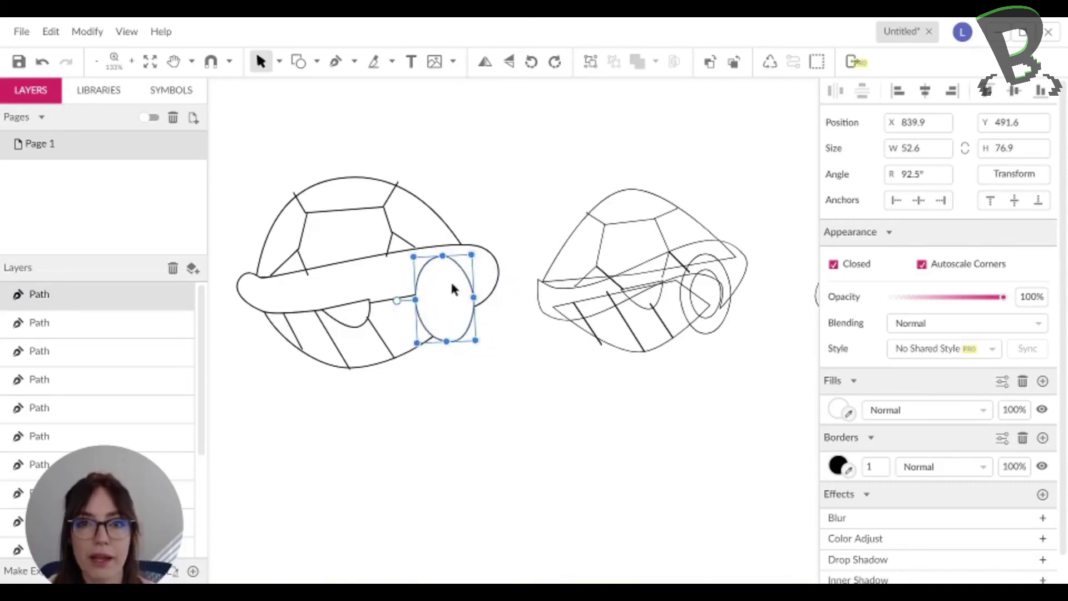
pyautogui.click(532, 350)
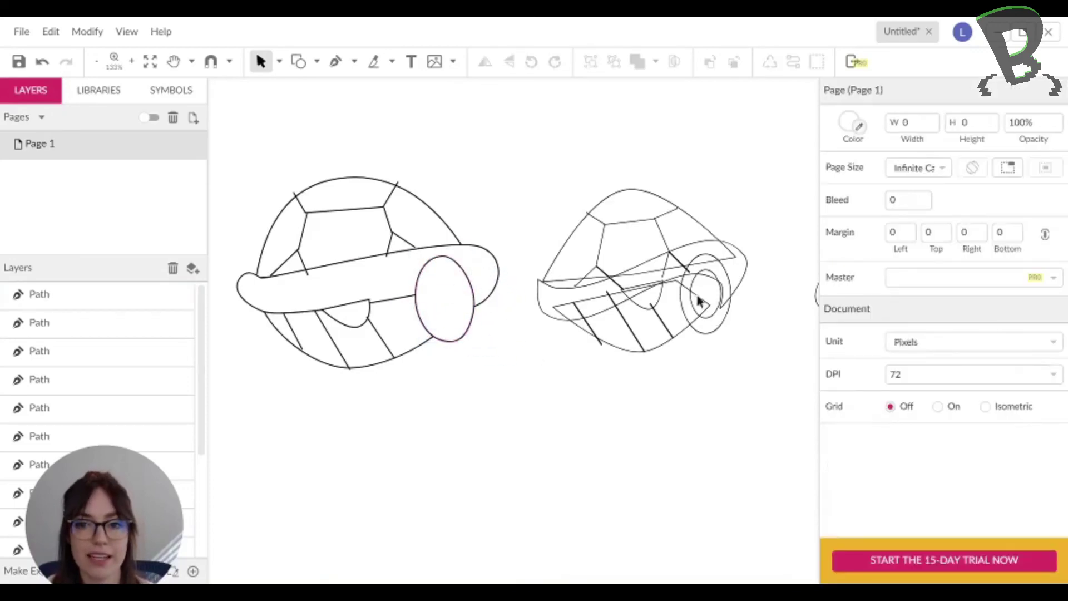
# Move the large outer oval backward until it sits behind the small inner oval but in front of the band.
pyautogui.click(455, 340)
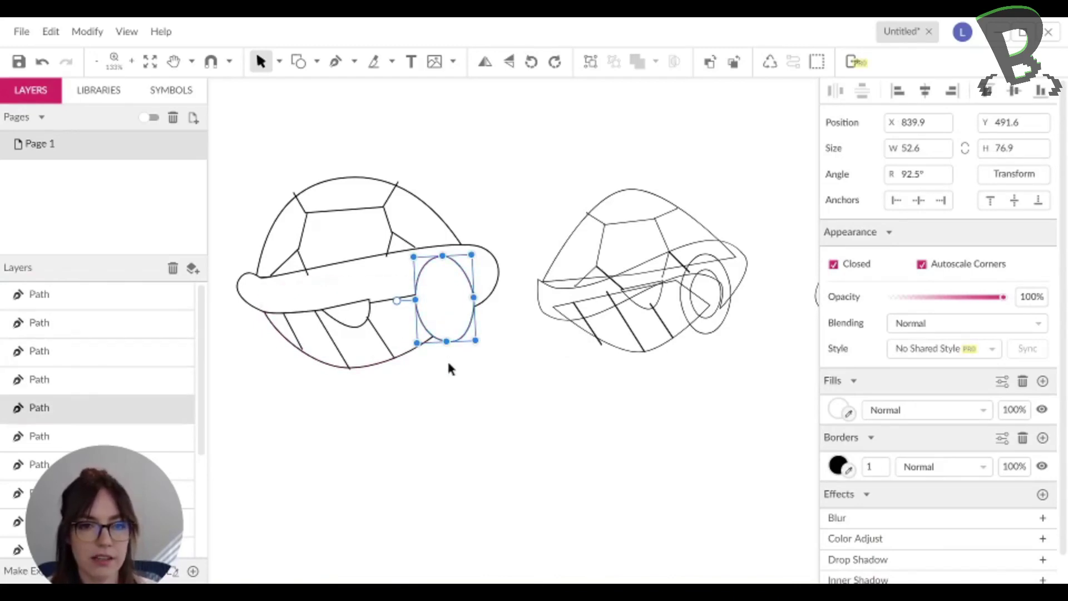
pyautogui.hotkey('ctrl', 'z')
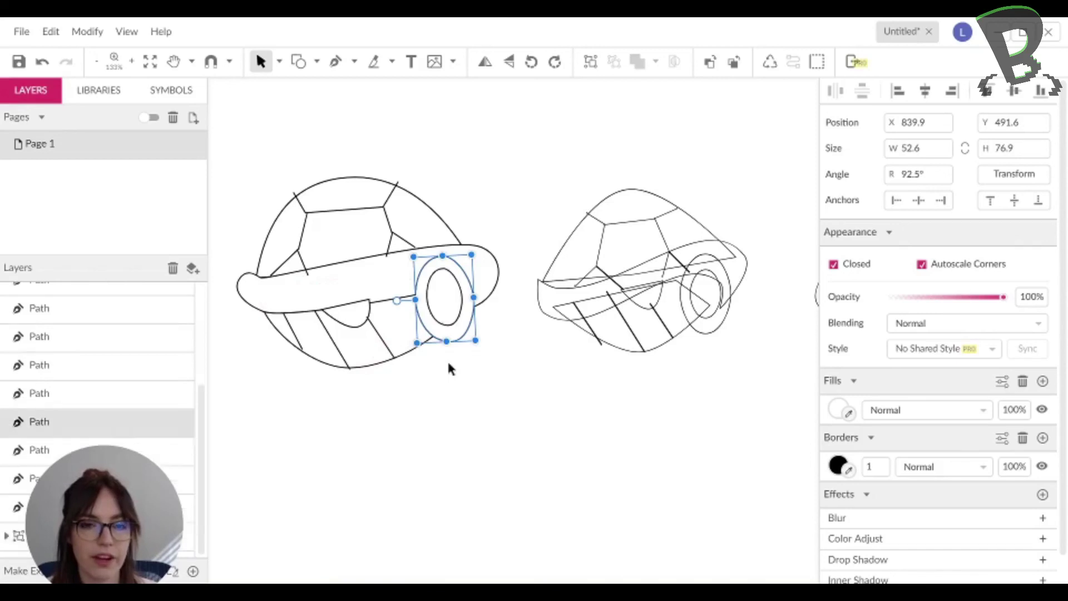
pyautogui.click(460, 376)
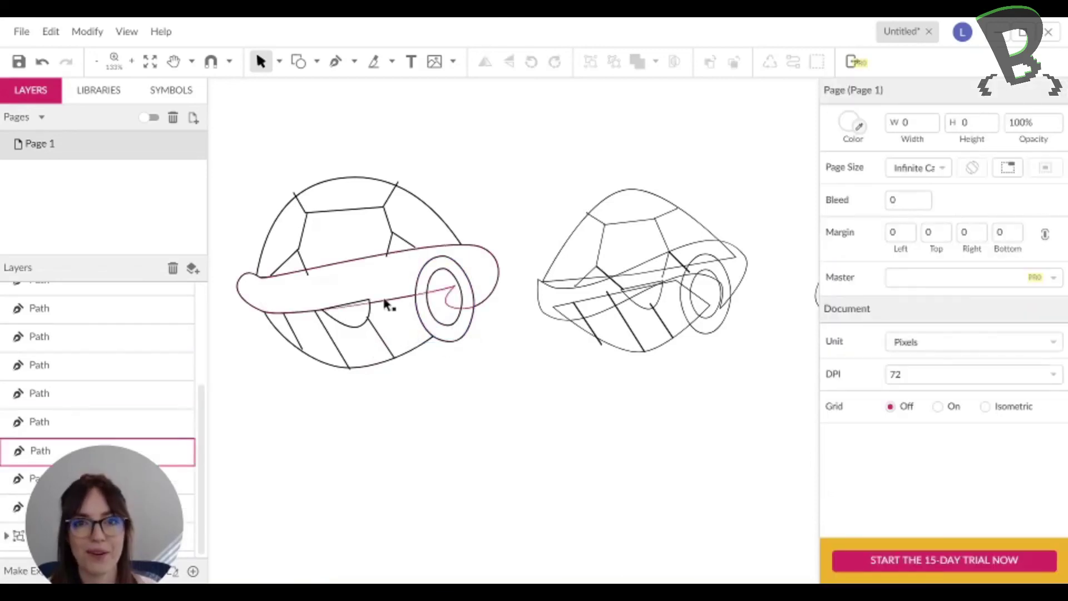